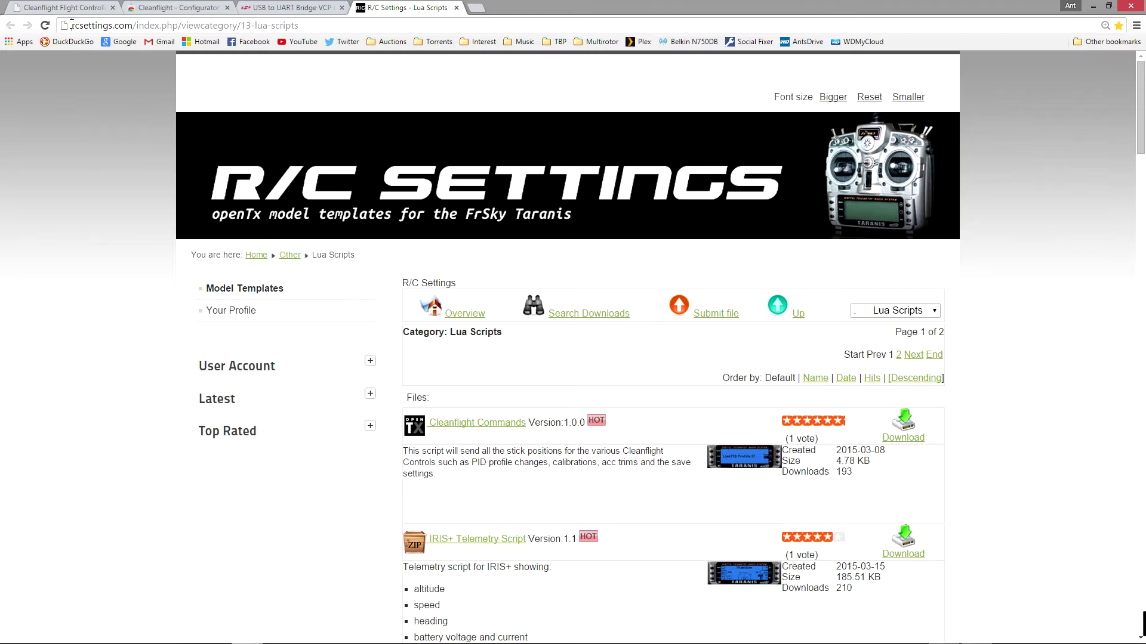
Step: View the preview image of the Cleanflight Commands script in the Lua Scripts list on rcsettings.com
{"action": "left_click_drag", "start_coordinate": [71, 26], "coordinate": [134, 28]}
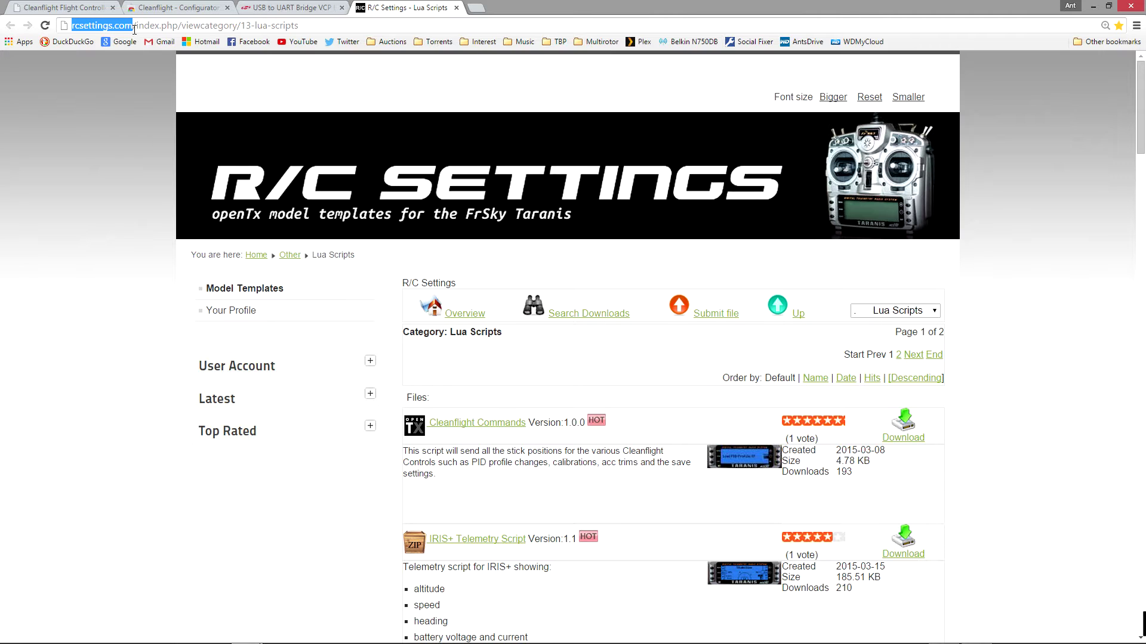
{"action": "scroll", "coordinate": [1078, 320], "scroll_direction": "down", "scroll_amount": 2}
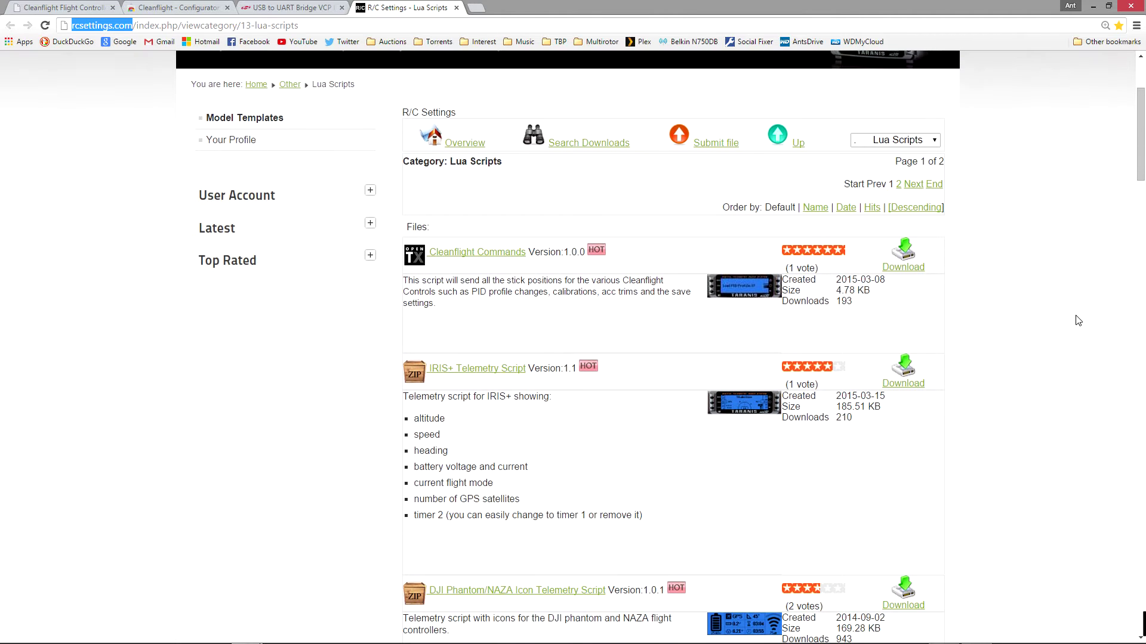
{"action": "scroll", "coordinate": [1078, 320], "scroll_direction": "down", "scroll_amount": 1}
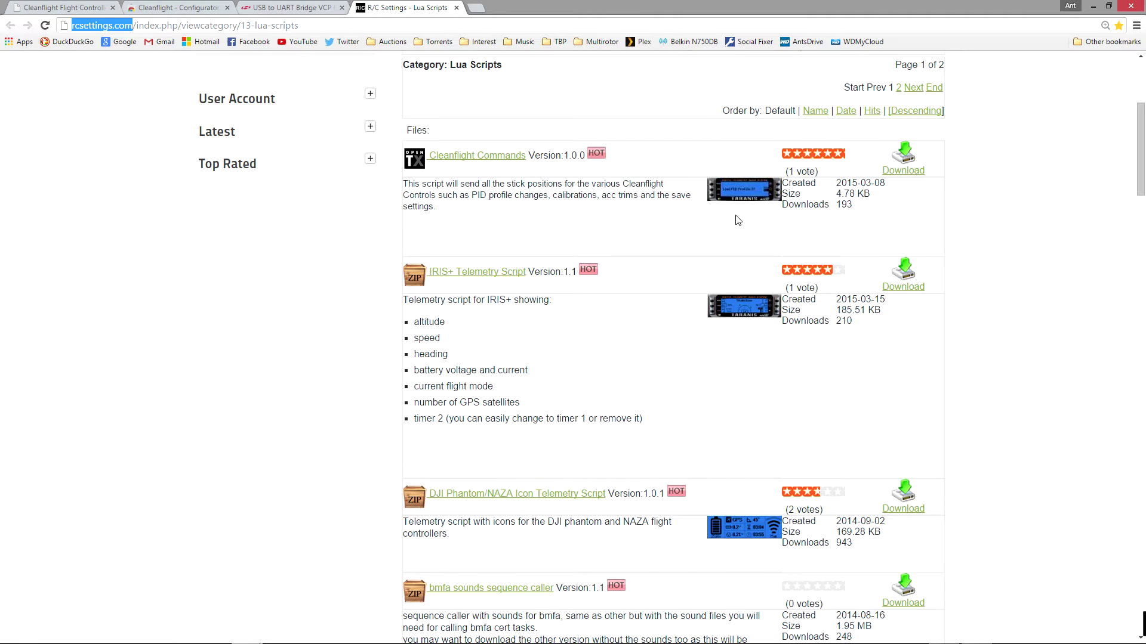
{"action": "left_click", "coordinate": [735, 188]}
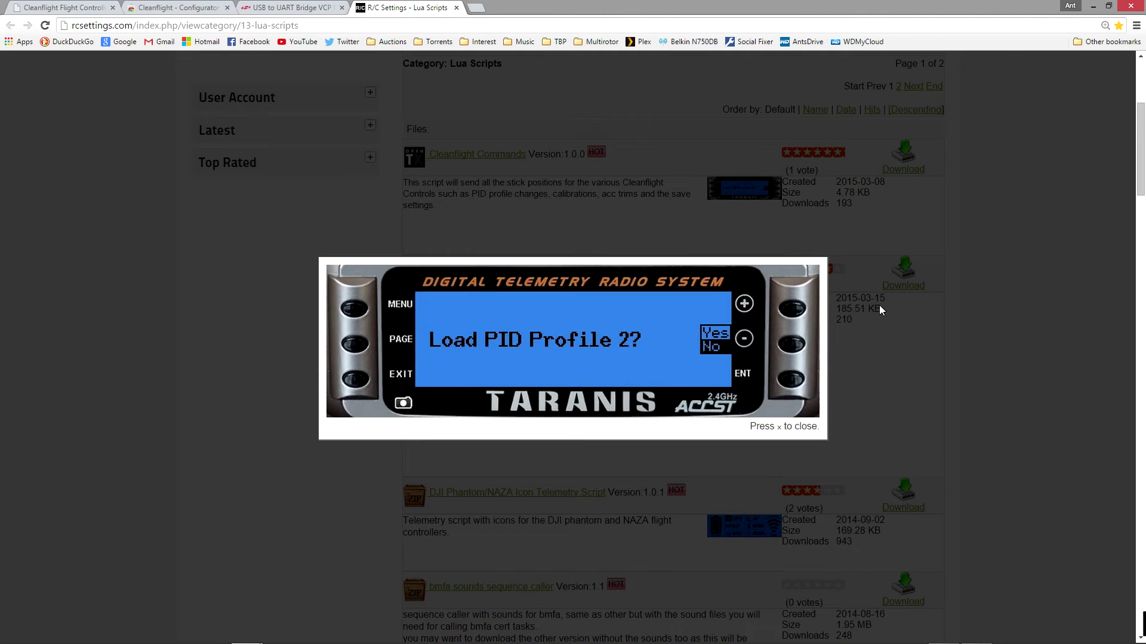
{"action": "left_click", "coordinate": [1021, 286]}
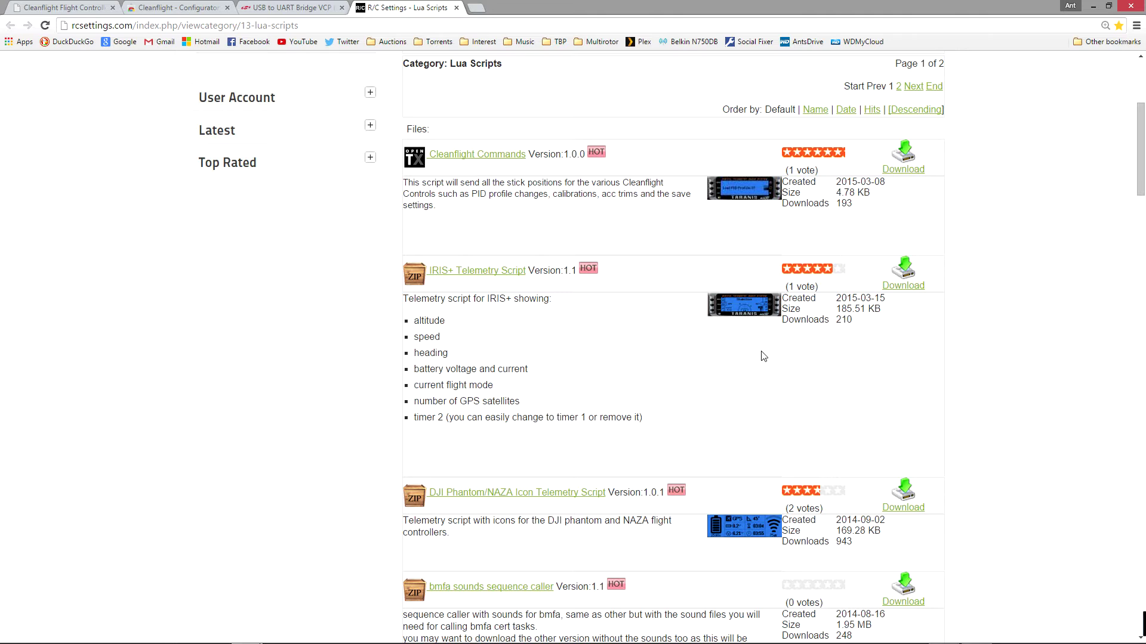
Step: View the previews of the IRIS+ Telemetry Script and DJI Phantom/NAZA Icon Telemetry Script, and look through the remaining Lua scripts
{"action": "scroll", "coordinate": [758, 334], "scroll_direction": "down", "scroll_amount": 1}
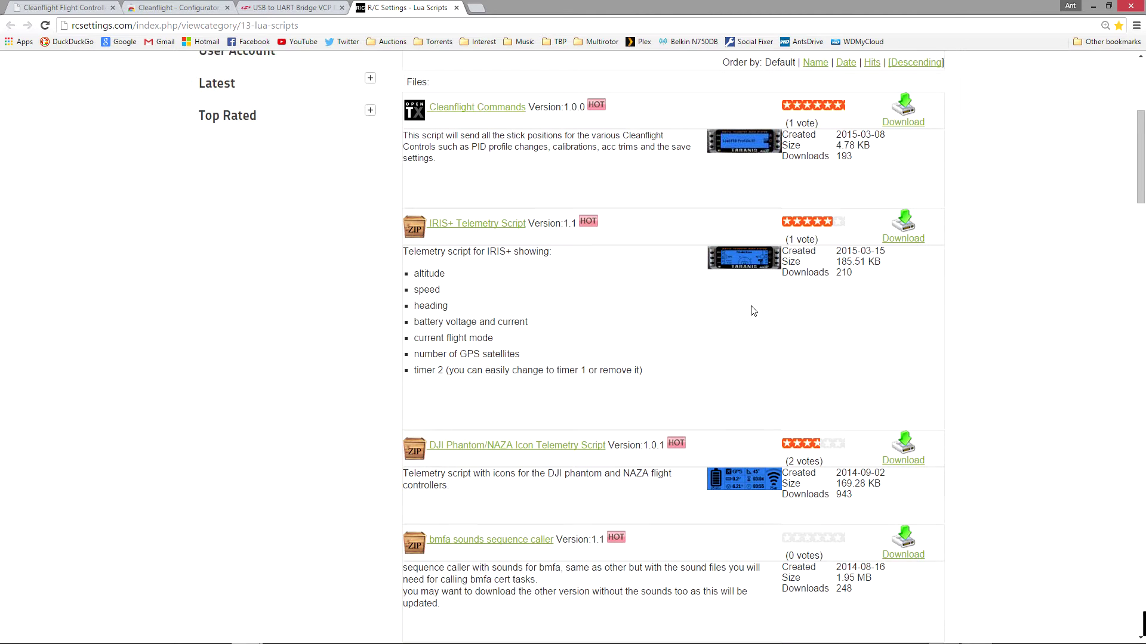
{"action": "left_click", "coordinate": [753, 246]}
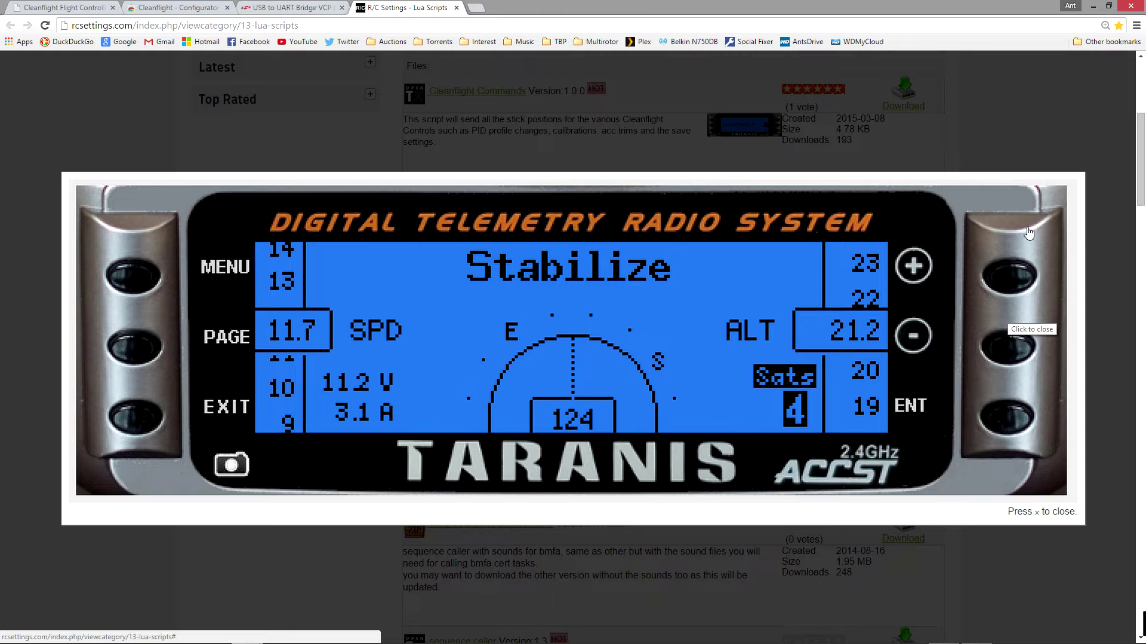
{"action": "left_click", "coordinate": [1036, 236]}
{"action": "scroll", "coordinate": [1002, 339], "scroll_direction": "down", "scroll_amount": 3}
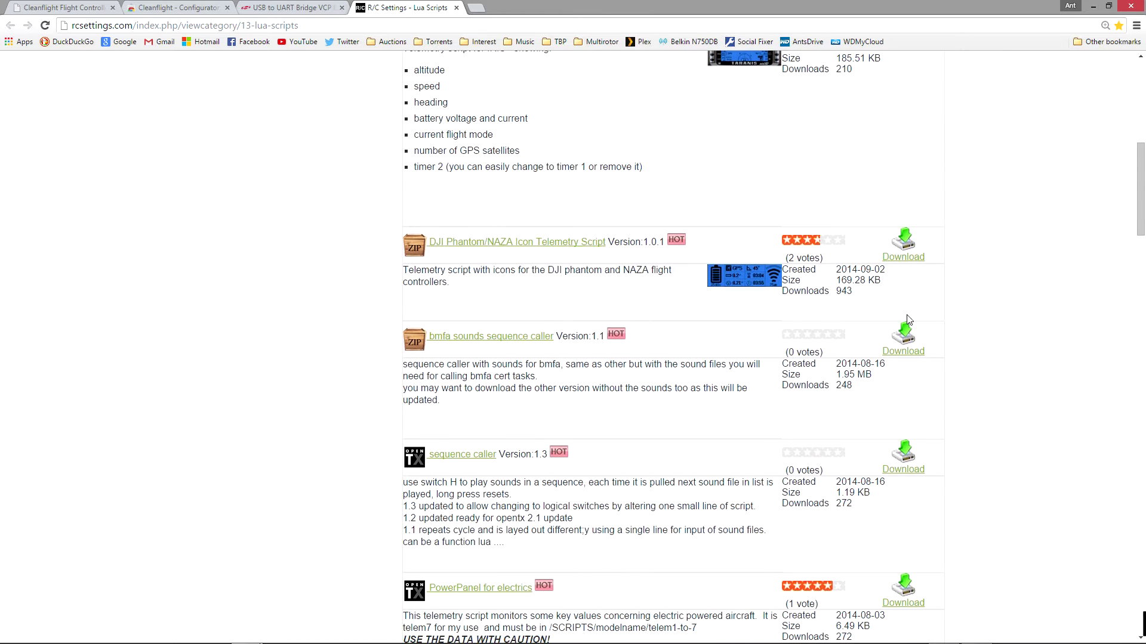
{"action": "left_click", "coordinate": [746, 275]}
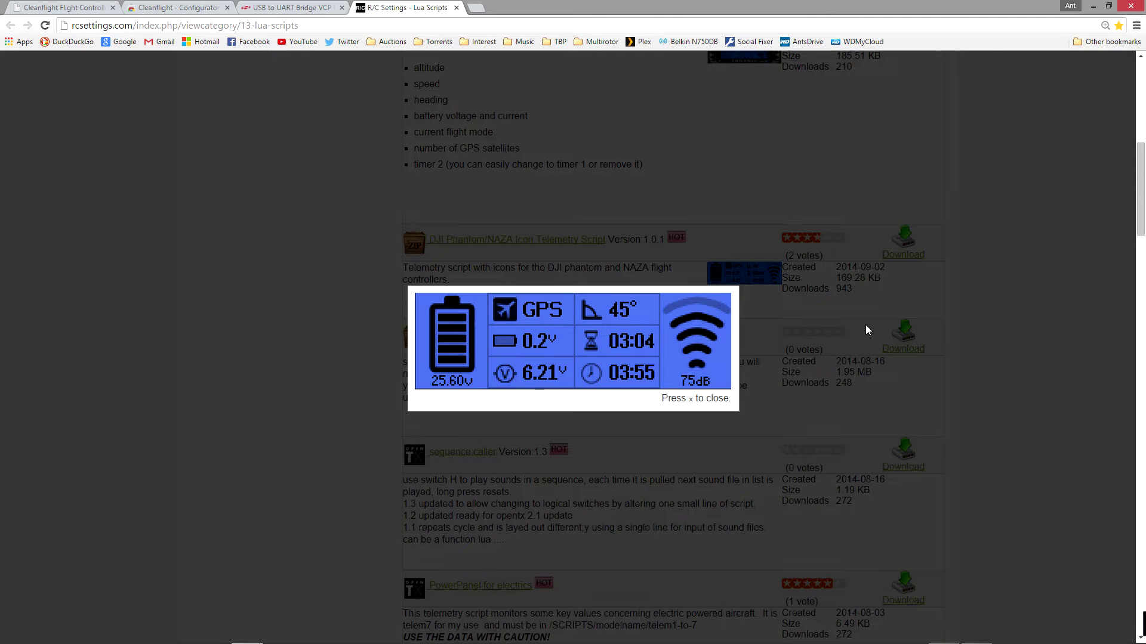
{"action": "left_click", "coordinate": [1001, 322]}
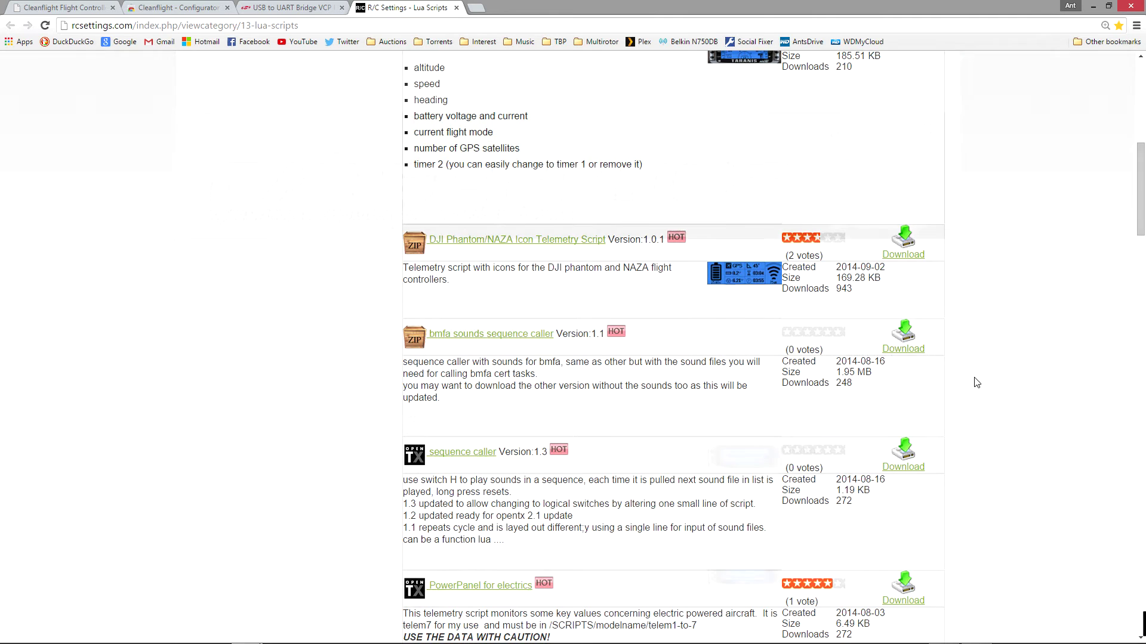
{"action": "scroll", "coordinate": [900, 377], "scroll_direction": "up", "scroll_amount": 8}
{"action": "scroll", "coordinate": [901, 374], "scroll_direction": "down", "scroll_amount": 20}
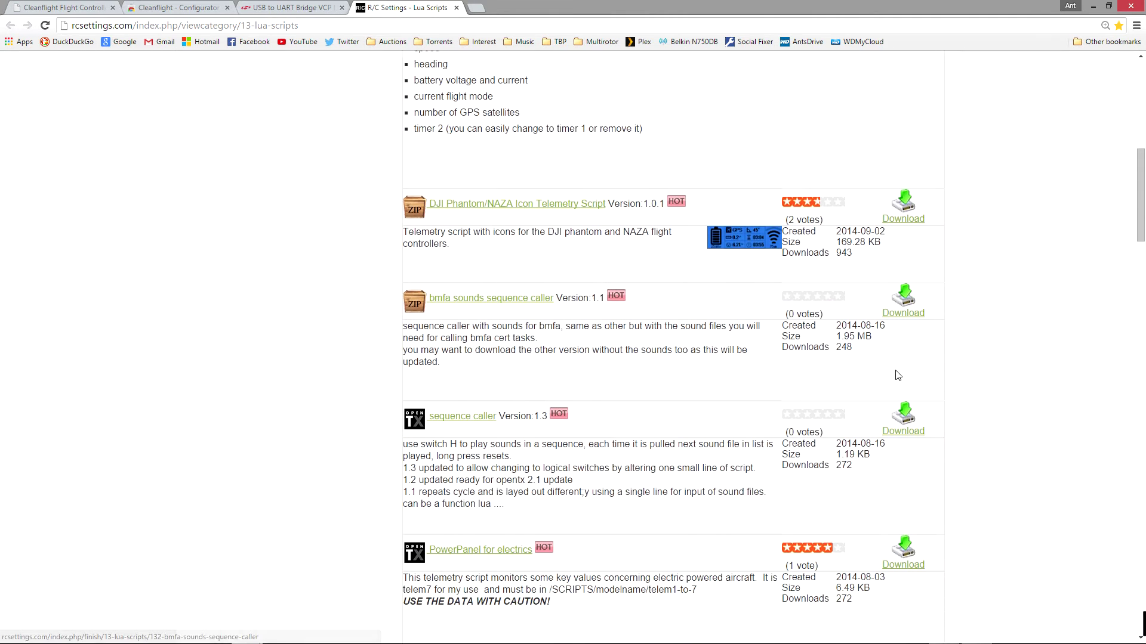
{"action": "scroll", "coordinate": [896, 374], "scroll_direction": "down", "scroll_amount": 9}
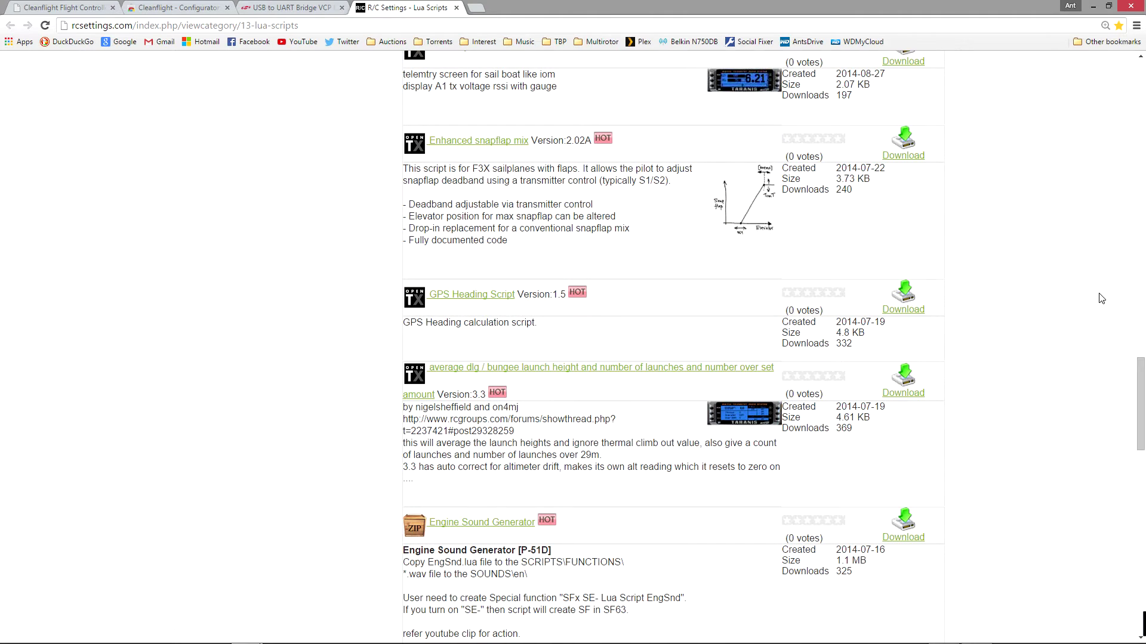
Step: Search Google in a new tab for "Richardoe naze32 script" and open the FPV-Community thread on the Naze32 & FRSky D4R-II LUA script
{"action": "left_click", "coordinate": [475, 8]}
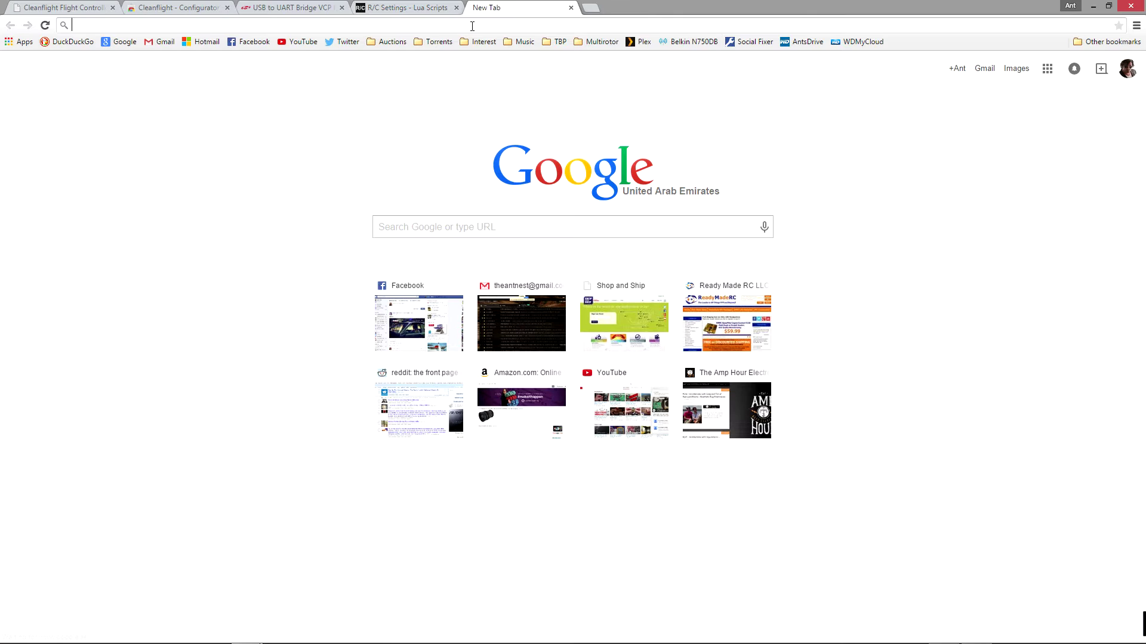
{"action": "type", "text": "rich"}
{"action": "left_click", "coordinate": [118, 70]}
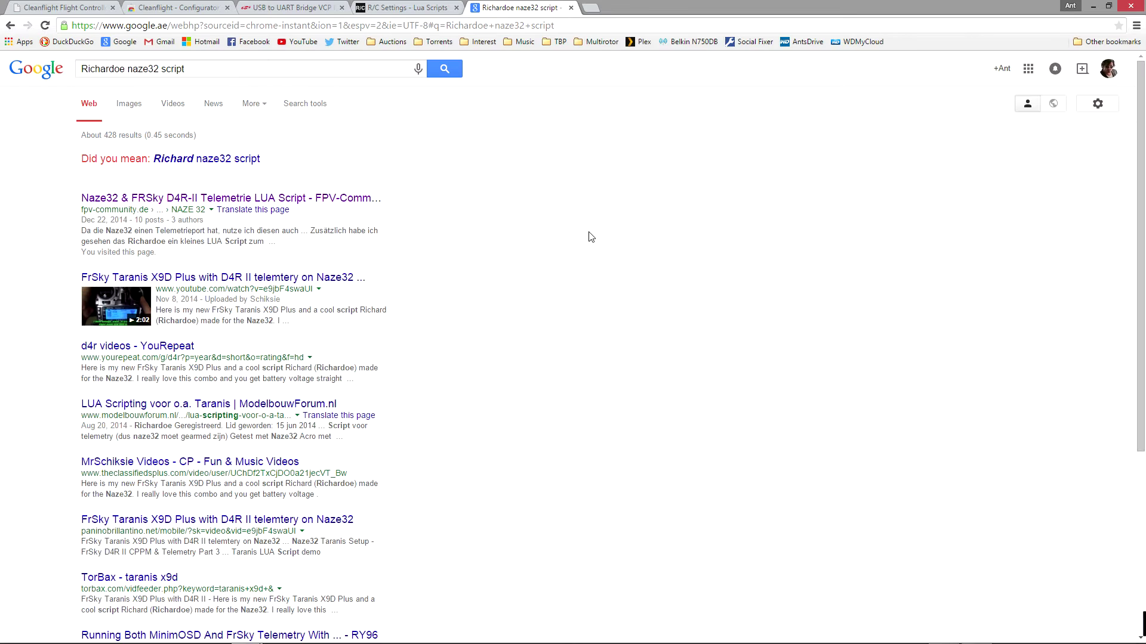
{"action": "middle_click", "coordinate": [358, 198]}
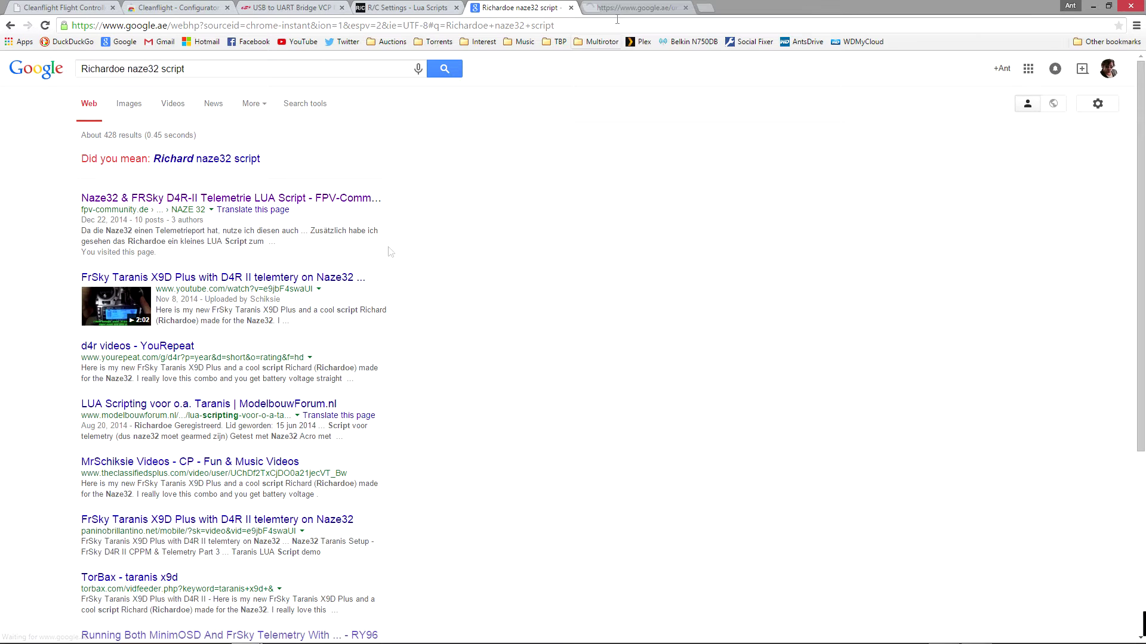
{"action": "left_click", "coordinate": [635, 8]}
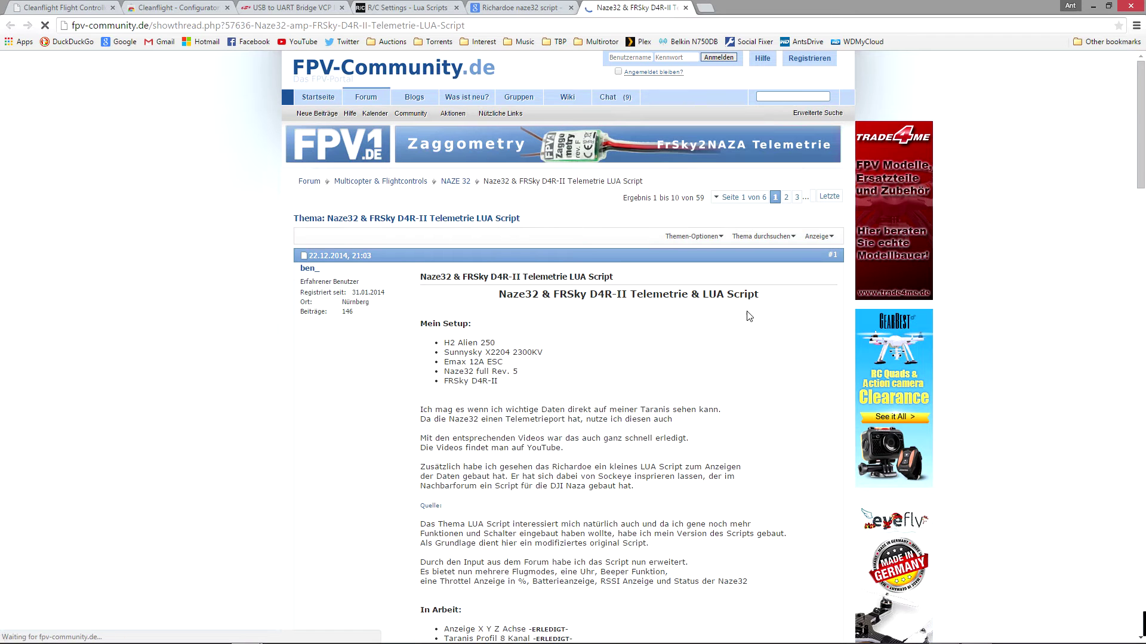
Step: Review the forum post, open its linked Dropbox folder LUA_H2Alien, and show the folder's download options
{"action": "scroll", "coordinate": [746, 334], "scroll_direction": "down", "scroll_amount": 7}
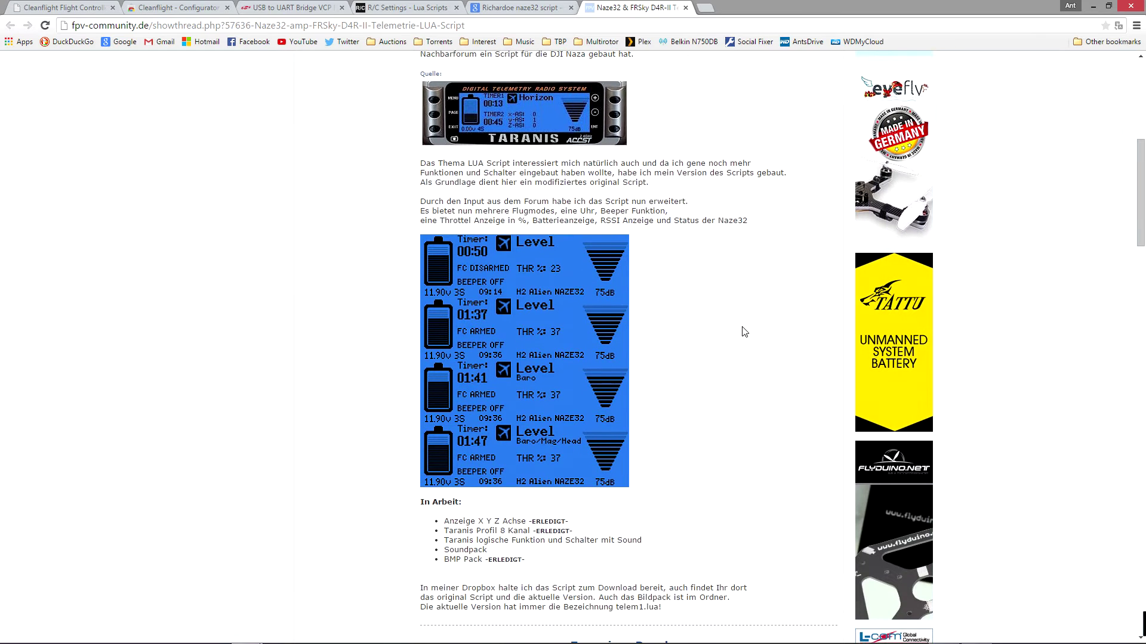
{"action": "scroll", "coordinate": [740, 308], "scroll_direction": "down", "scroll_amount": 6}
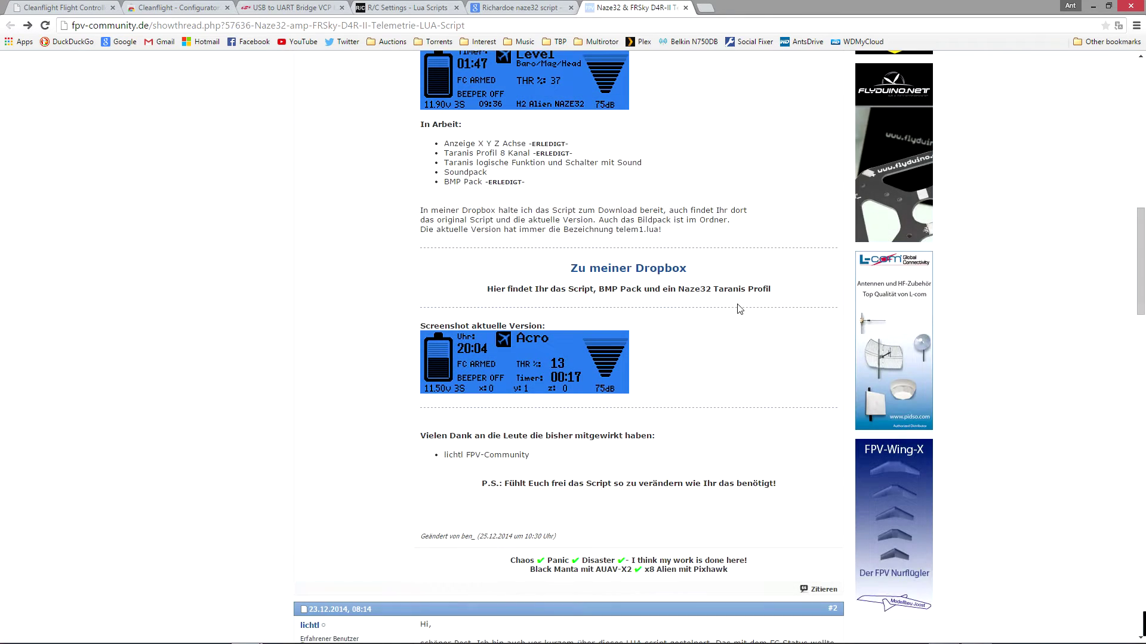
{"action": "scroll", "coordinate": [740, 309], "scroll_direction": "up", "scroll_amount": 10}
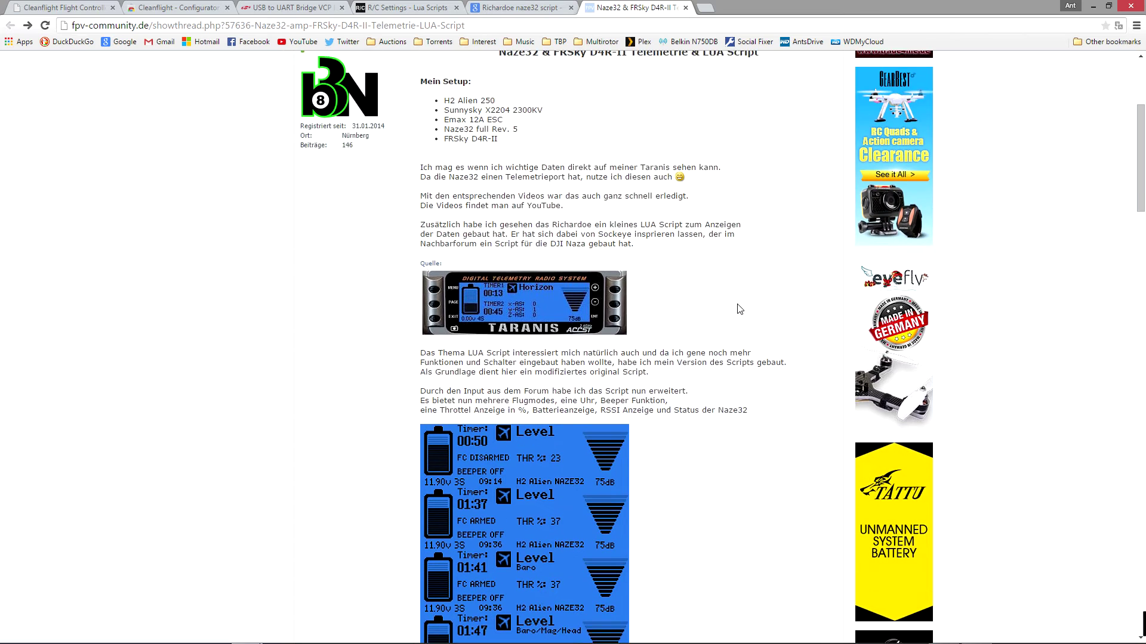
{"action": "scroll", "coordinate": [739, 309], "scroll_direction": "down", "scroll_amount": 8}
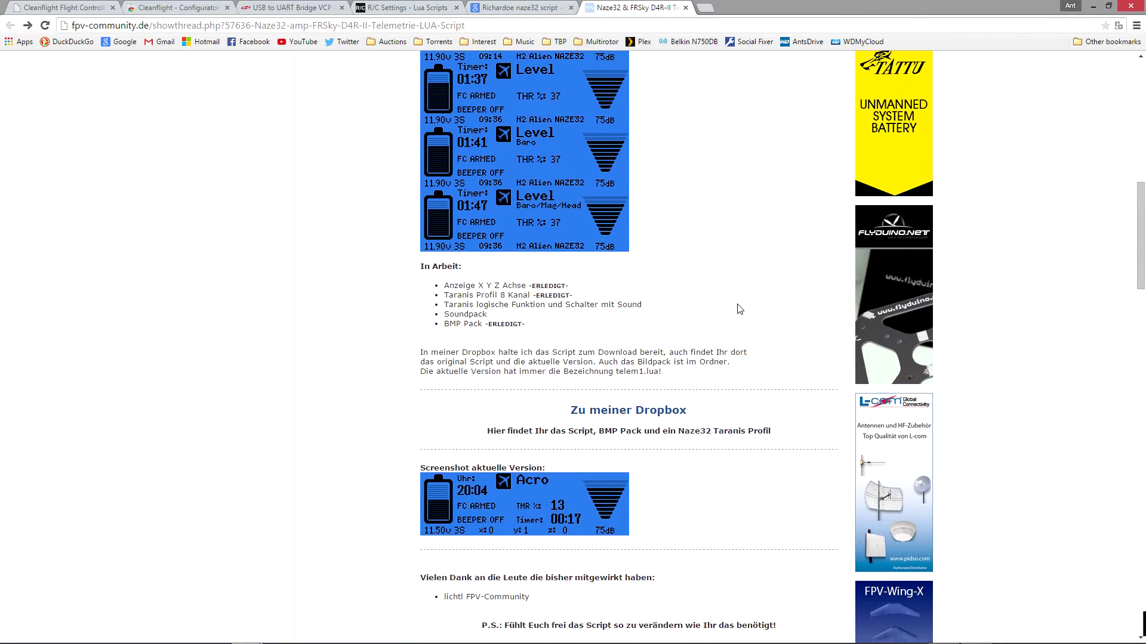
{"action": "left_click", "coordinate": [668, 362]}
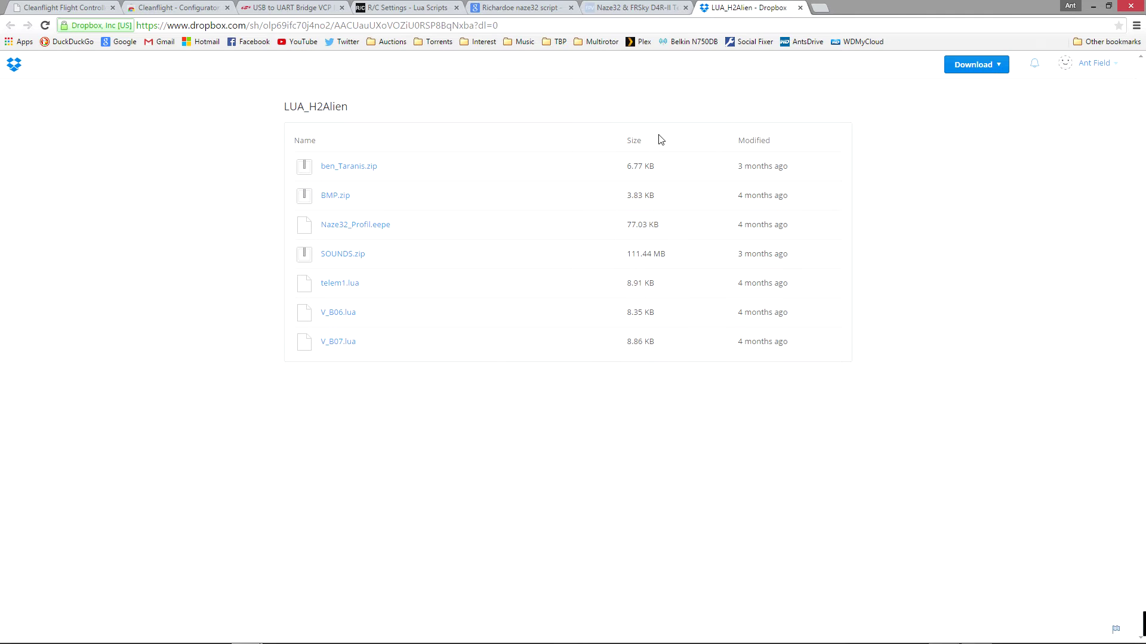
{"action": "left_click", "coordinate": [1003, 66]}
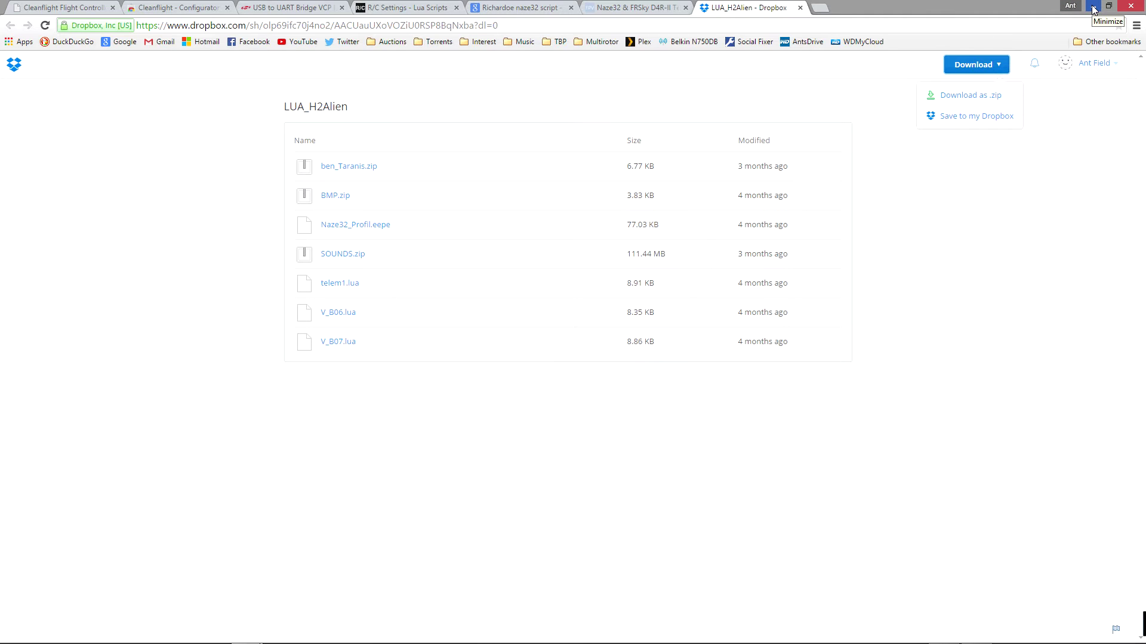
Step: In File Explorer, select telem1 in the local LUA_H2Alien folder and open the SCRIPTS folder of TARANIS SD (J:) in a window beside it
{"action": "key", "text": "alt+Tab"}
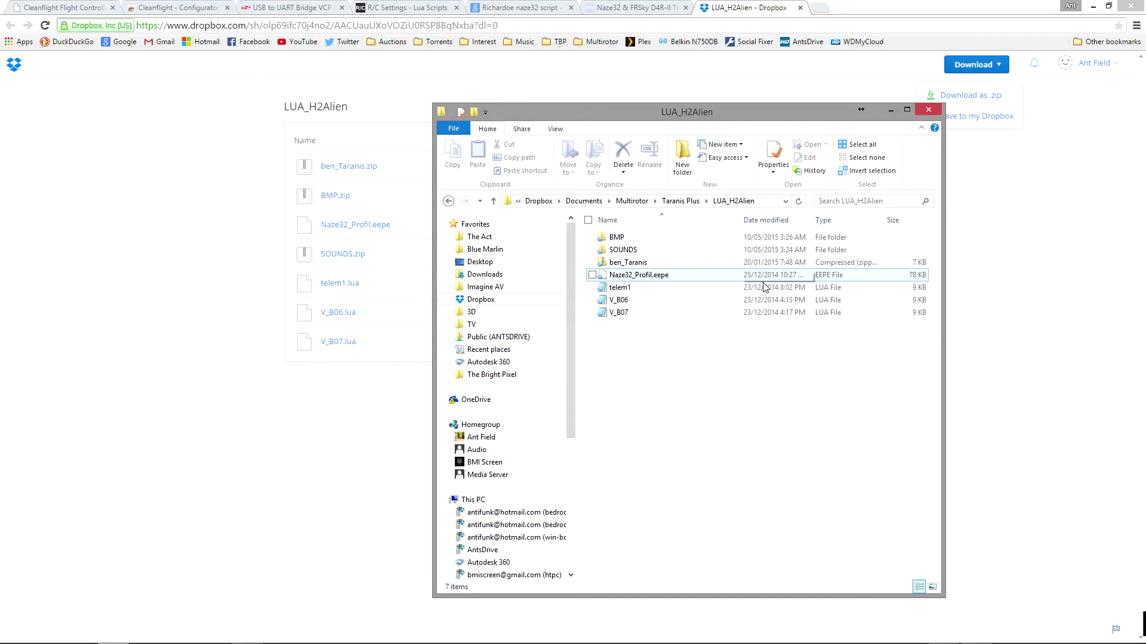
{"action": "left_click", "coordinate": [634, 292]}
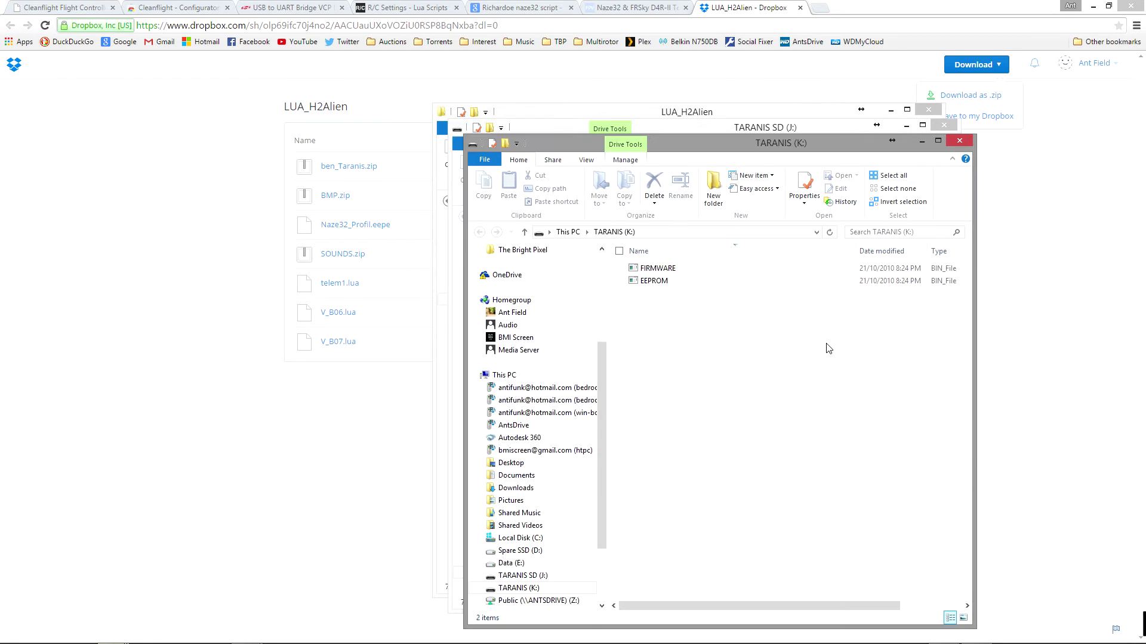
{"action": "double_click", "coordinate": [637, 315]}
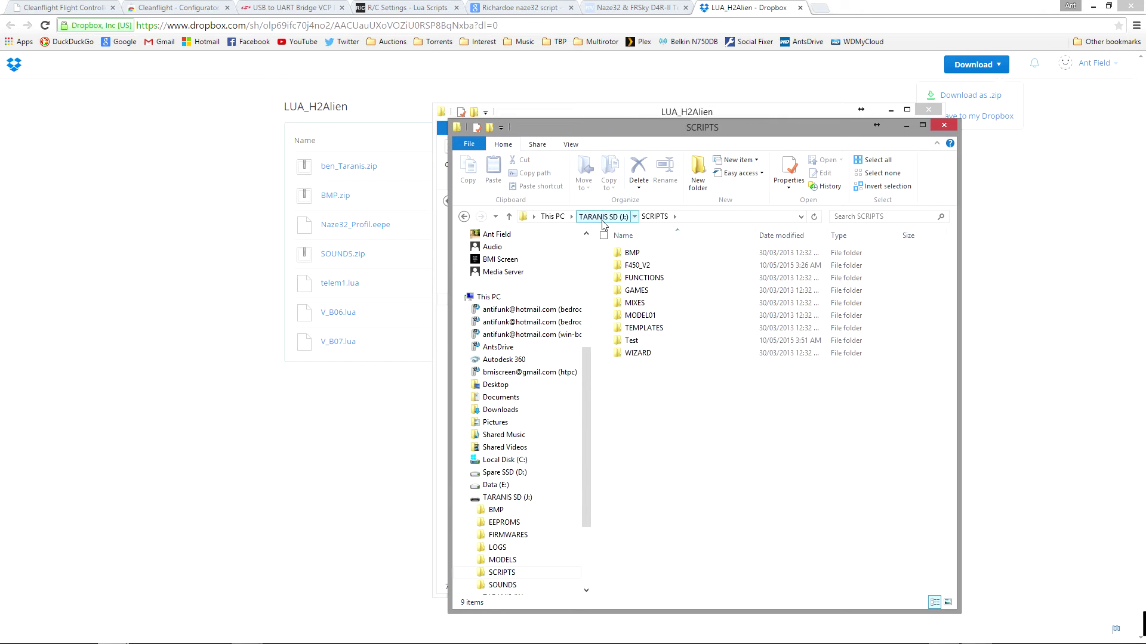
{"action": "left_click", "coordinate": [602, 216]}
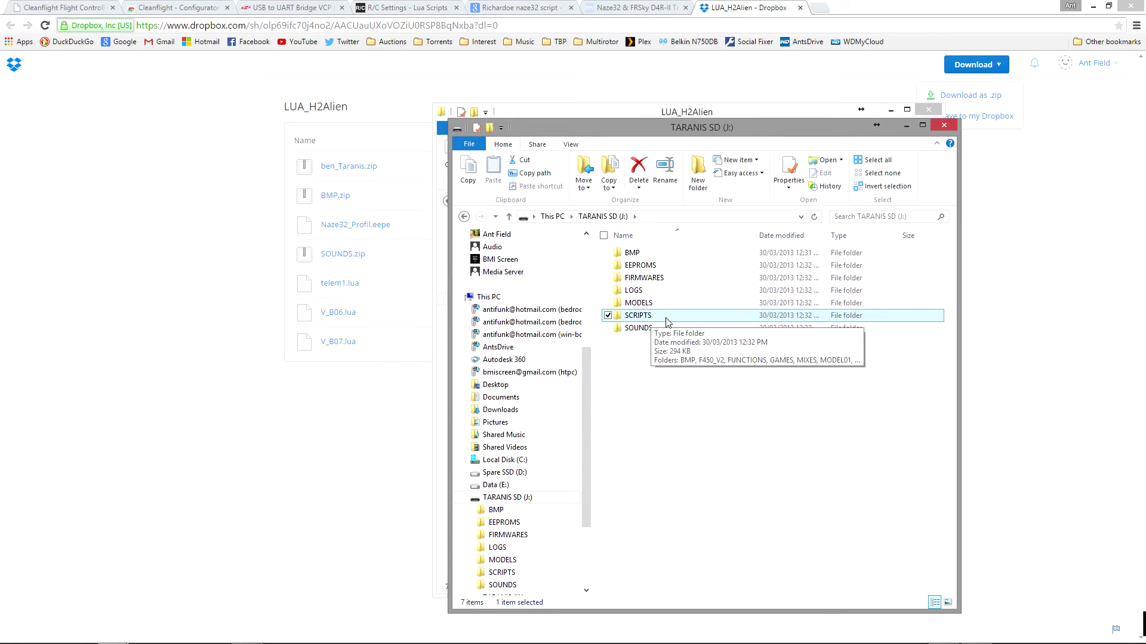
{"action": "double_click", "coordinate": [638, 317]}
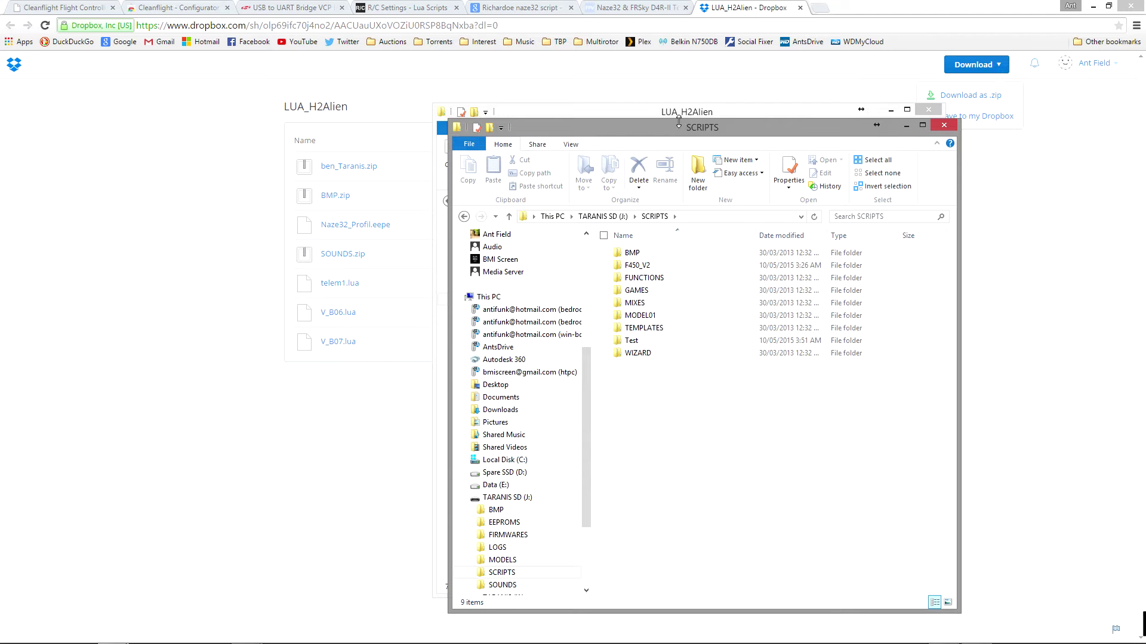
{"action": "left_click_drag", "start_coordinate": [653, 130], "coordinate": [787, 137]}
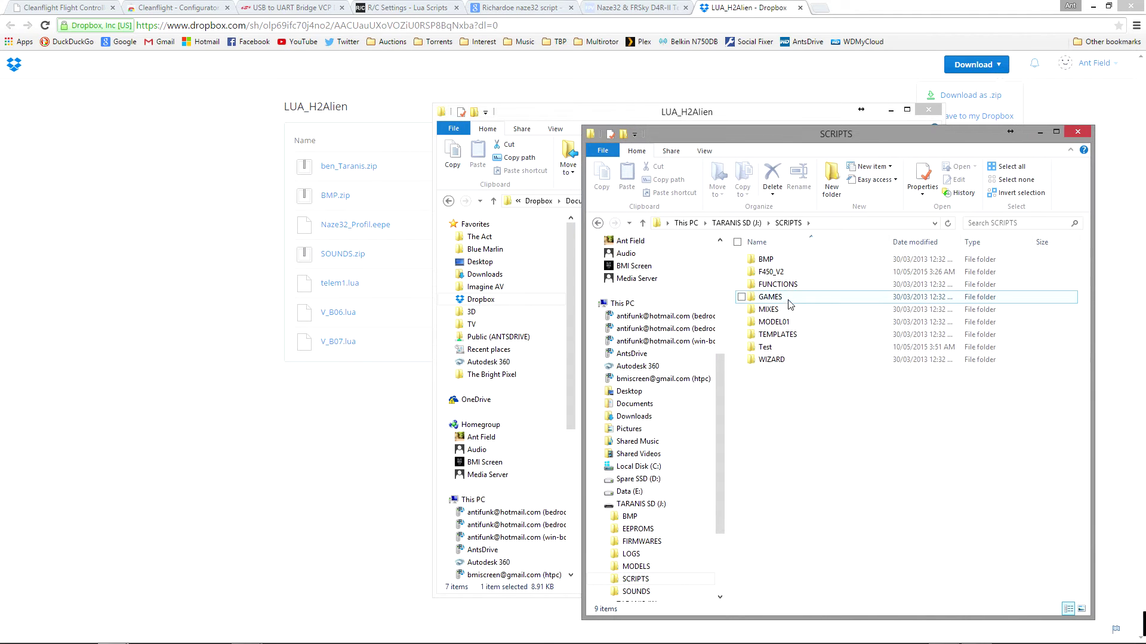
Step: Examine the contents of the F450_V2 and BMP folders inside SCRIPTS on the Taranis SD card, returning to SCRIPTS
{"action": "mouse_move", "coordinate": [778, 278]}
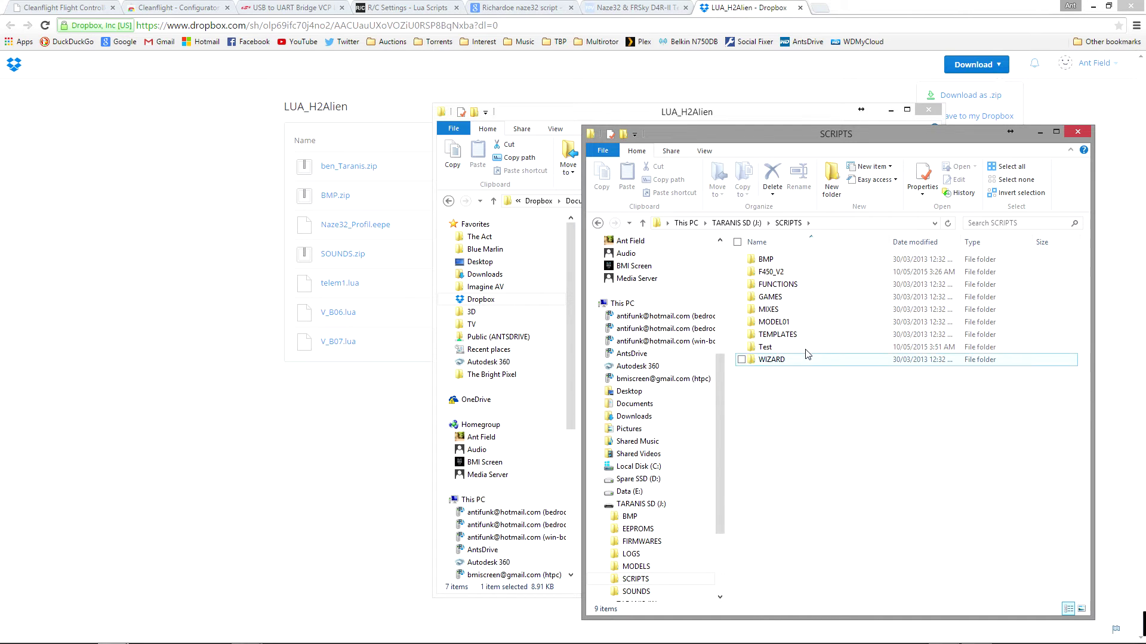
{"action": "double_click", "coordinate": [781, 276]}
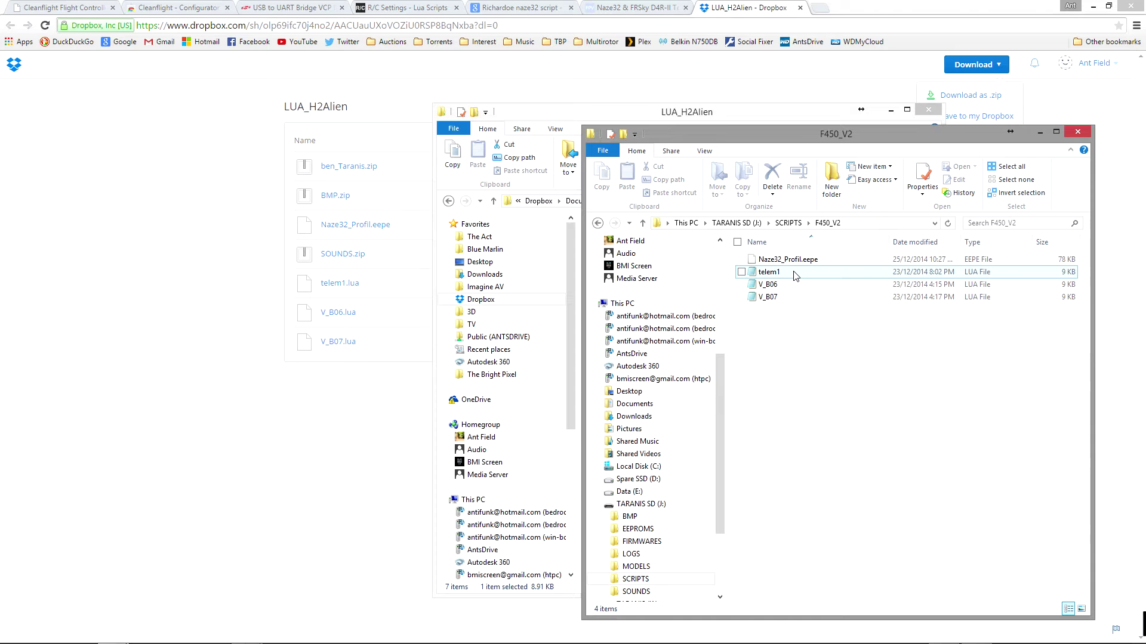
{"action": "mouse_move", "coordinate": [793, 274]}
{"action": "key", "text": "BackSpace"}
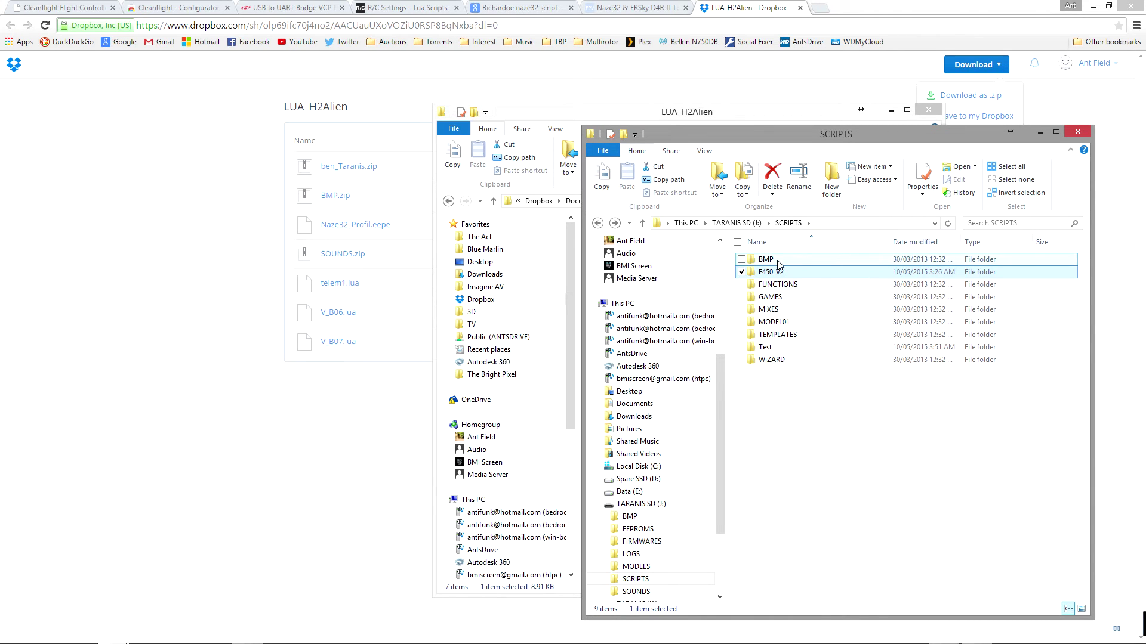
{"action": "double_click", "coordinate": [765, 260]}
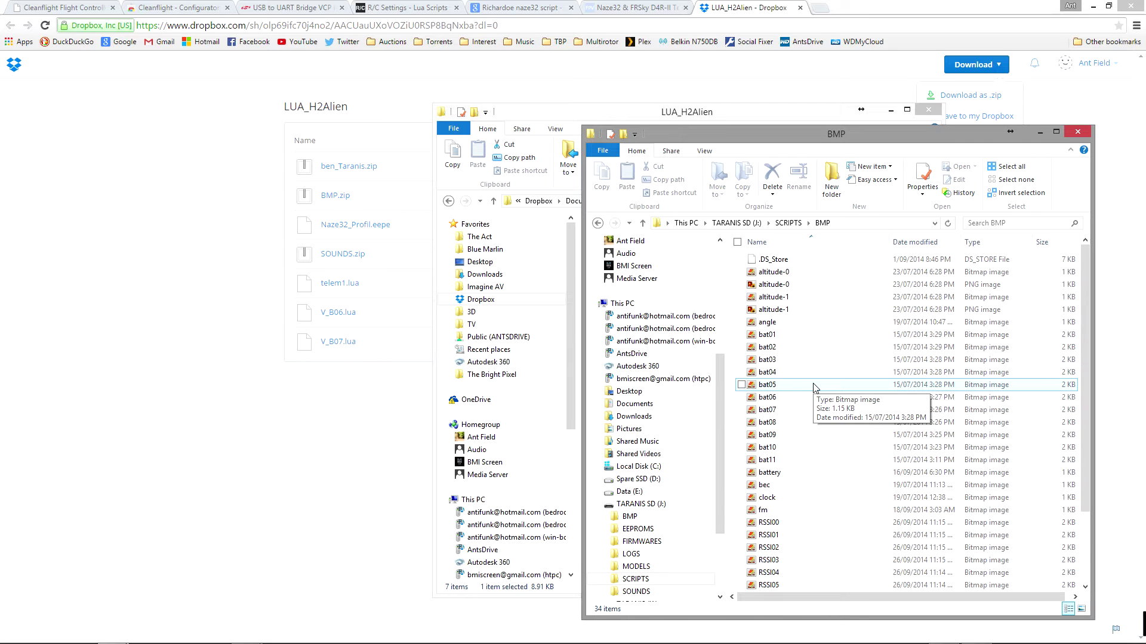
{"action": "key", "text": "BackSpace"}
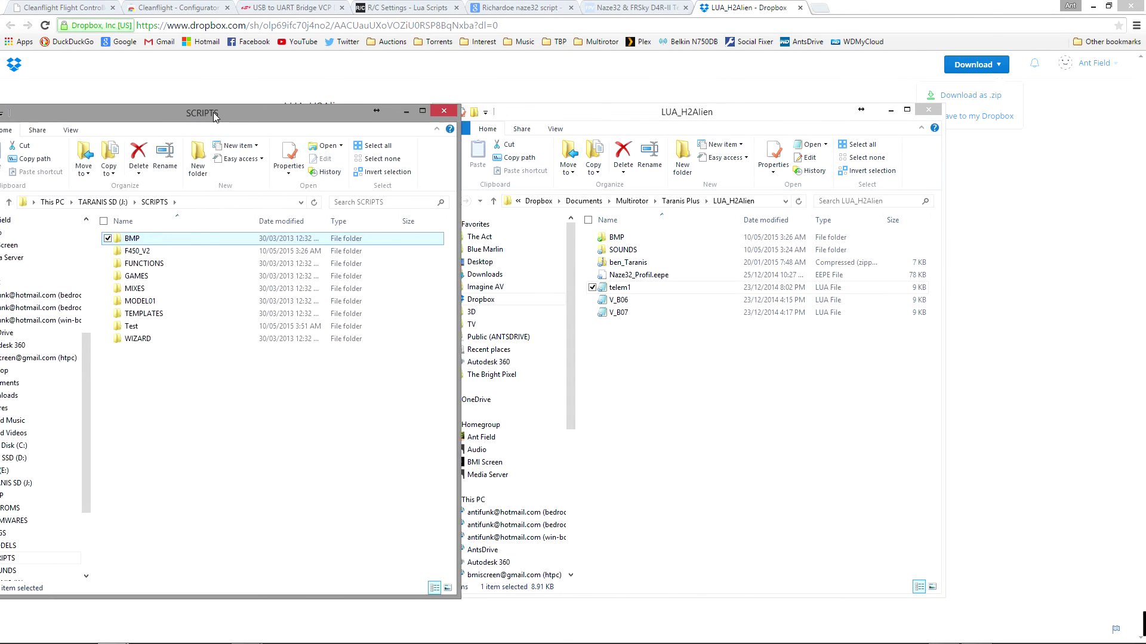
Step: Place the SCRIPTS window beside the LUA_H2Alien window and check the images in the BMP folder of LUA_H2Alien
{"action": "left_click_drag", "start_coordinate": [185, 115], "coordinate": [239, 107]}
{"action": "double_click", "coordinate": [627, 239]}
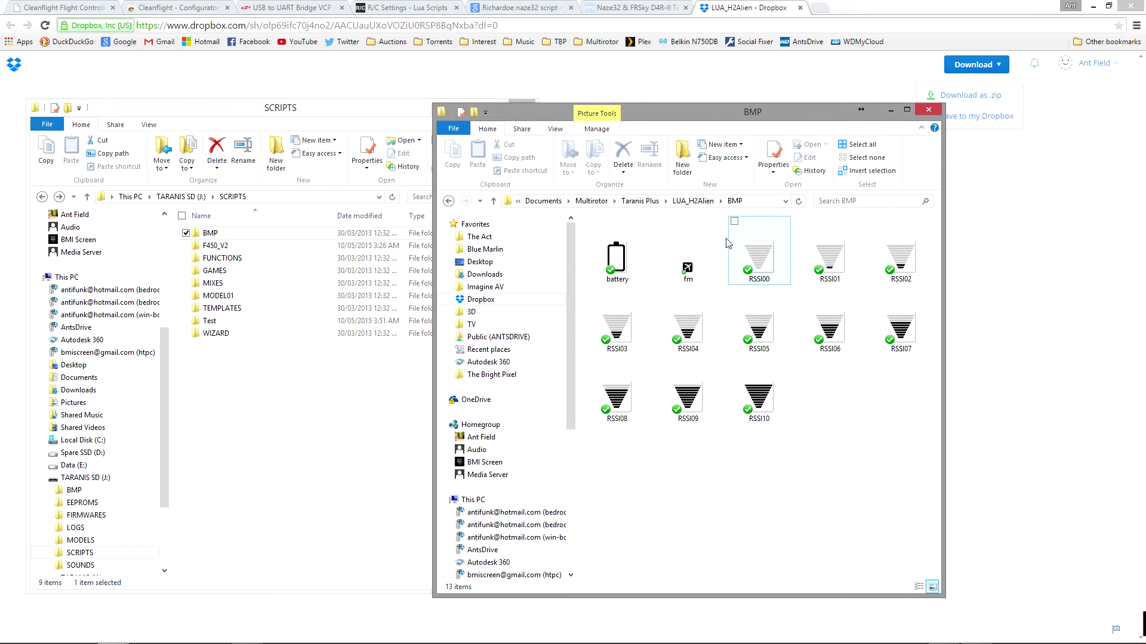
{"action": "left_click", "coordinate": [693, 201]}
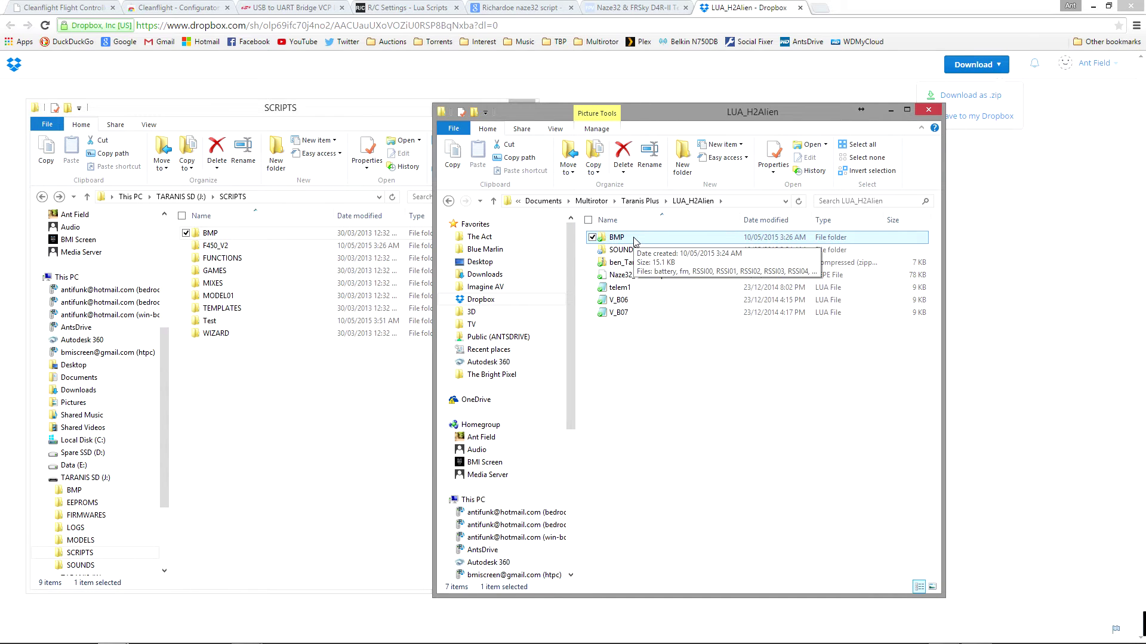
Step: Copy the BMP folder from LUA_H2Alien into SCRIPTS on the Taranis SD card, skipping the files that already exist there
{"action": "left_click_drag", "start_coordinate": [639, 116], "coordinate": [842, 108]}
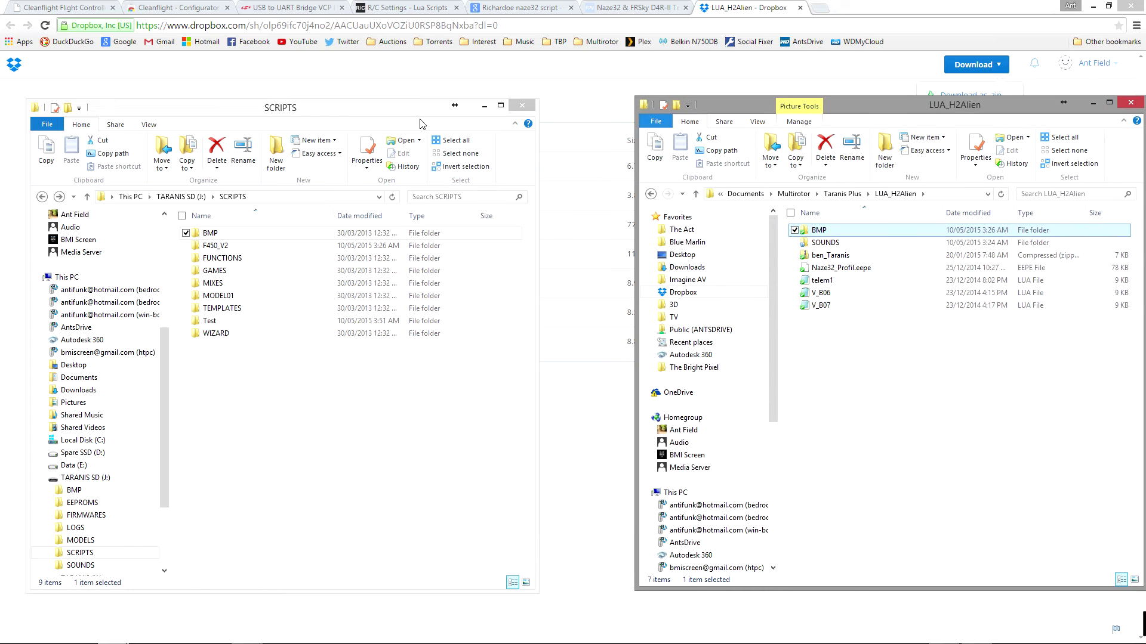
{"action": "left_click_drag", "start_coordinate": [358, 118], "coordinate": [502, 121]}
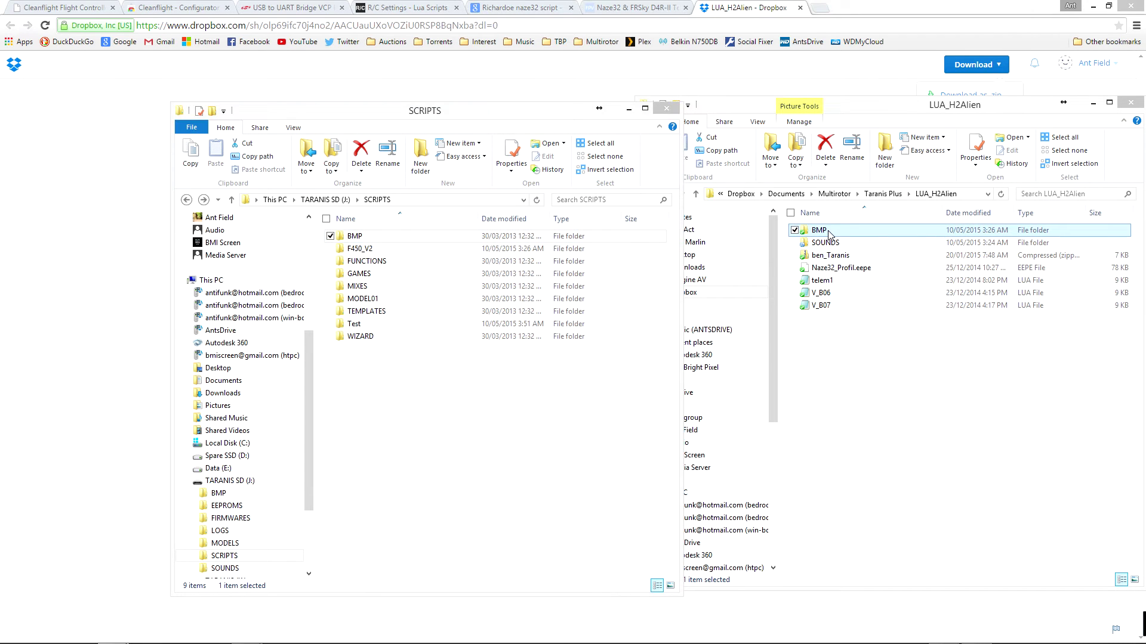
{"action": "left_click_drag", "start_coordinate": [829, 234], "coordinate": [474, 468]}
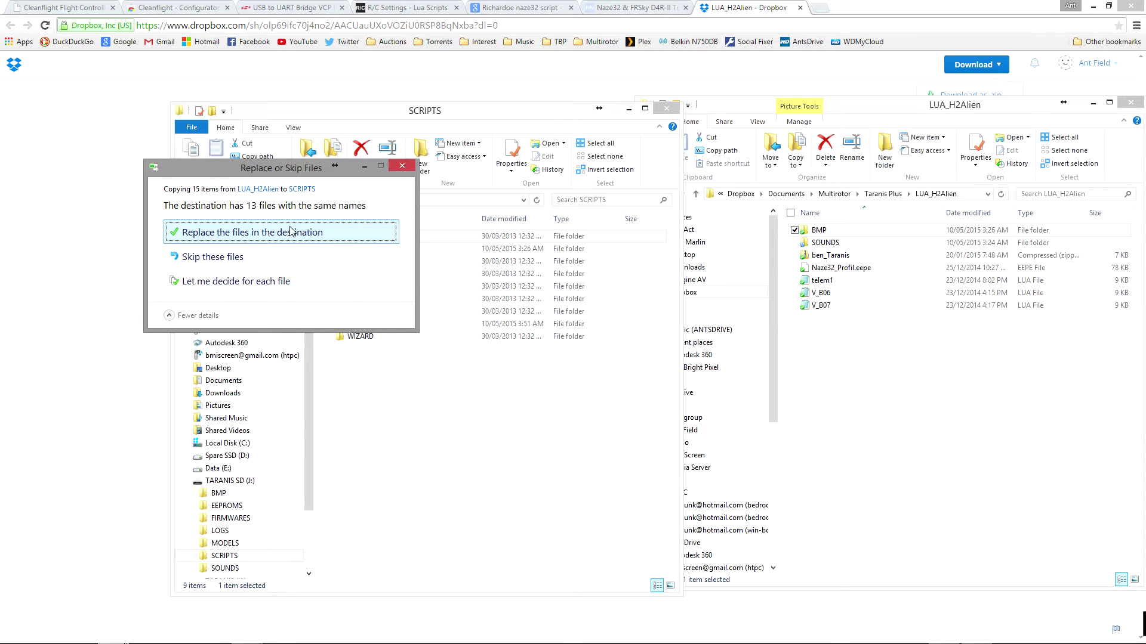
{"action": "left_click", "coordinate": [265, 265]}
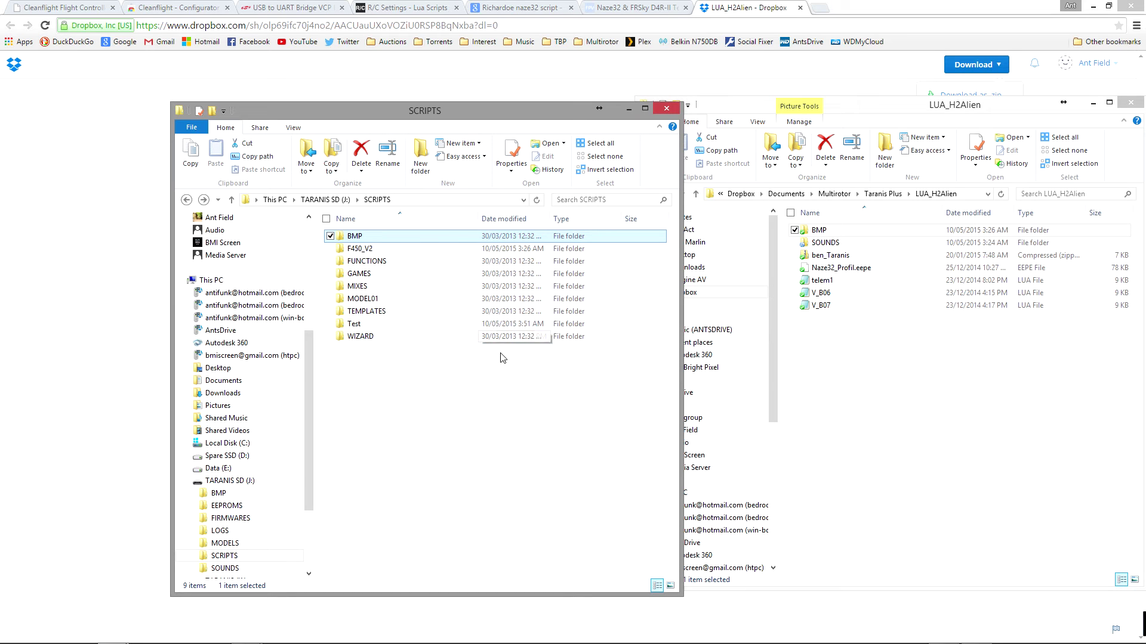
Step: Check the script files in the F450_V2 folder on the Taranis SD card and return to SCRIPTS
{"action": "mouse_move", "coordinate": [396, 256]}
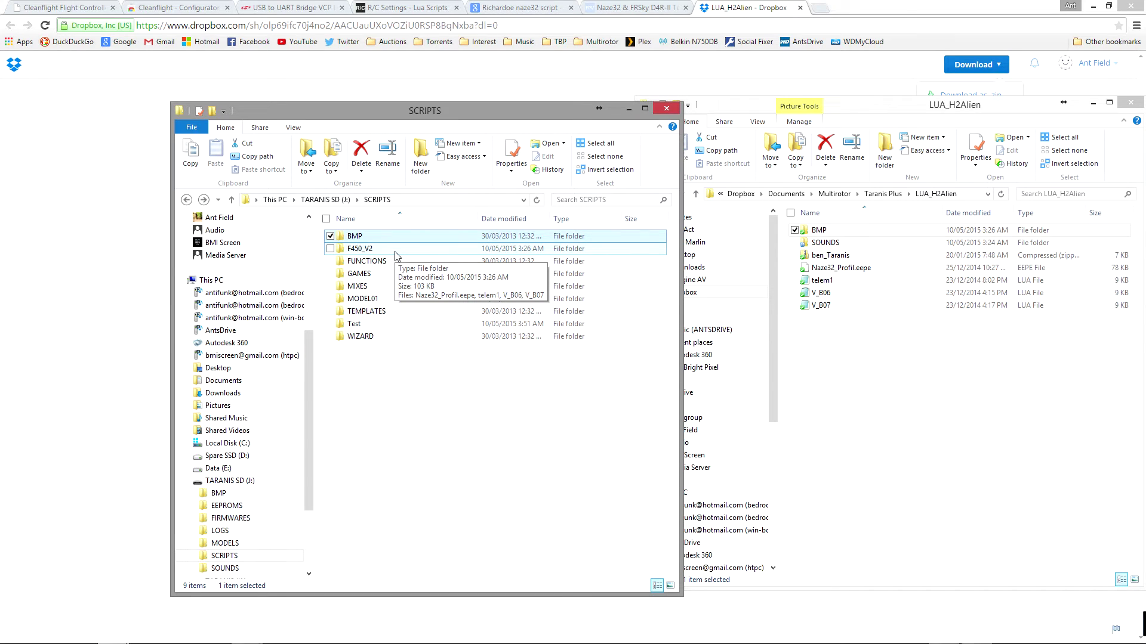
{"action": "double_click", "coordinate": [396, 250]}
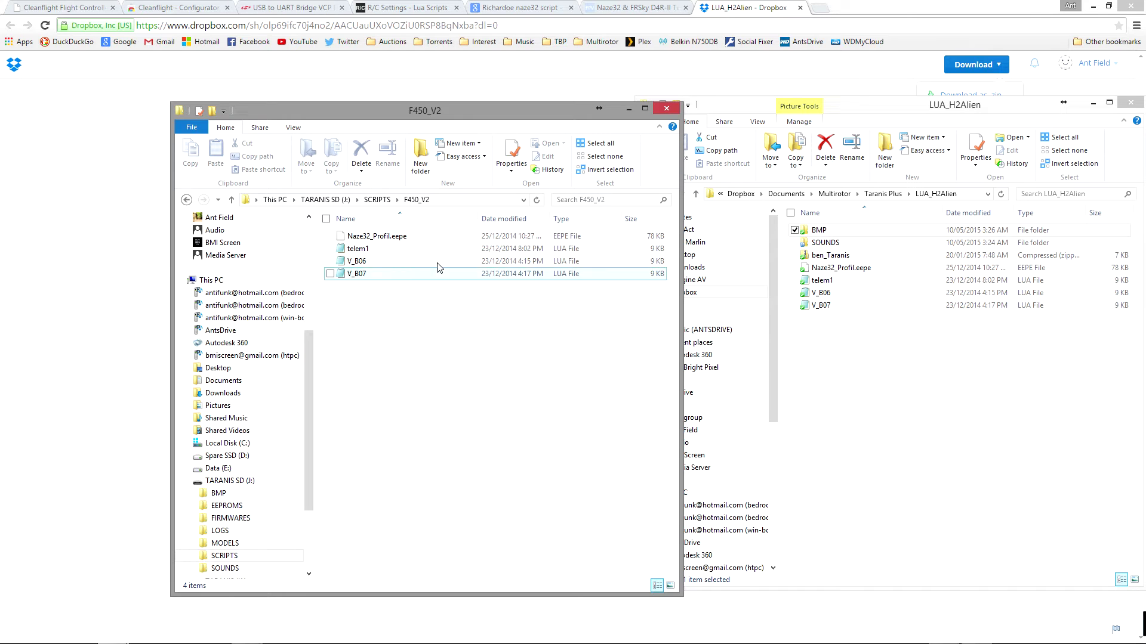
{"action": "left_click", "coordinate": [377, 199]}
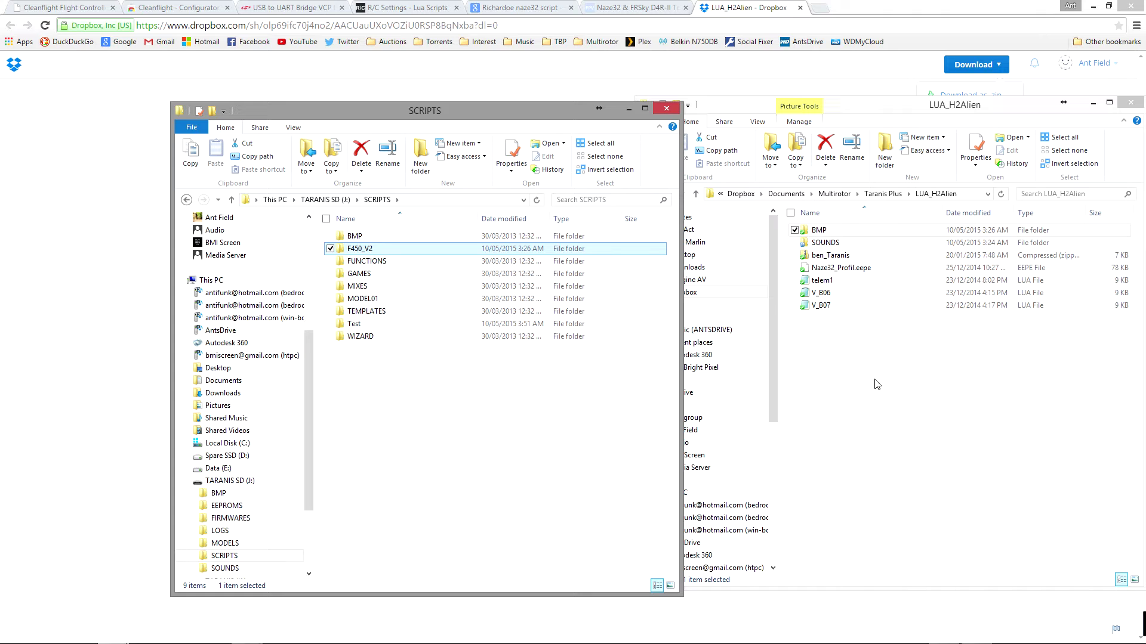
Step: Switch to the R/C Settings Lua Scripts page in Chrome, view the Vario Telemetry screen preview image and close it
{"action": "left_click", "coordinate": [416, 9]}
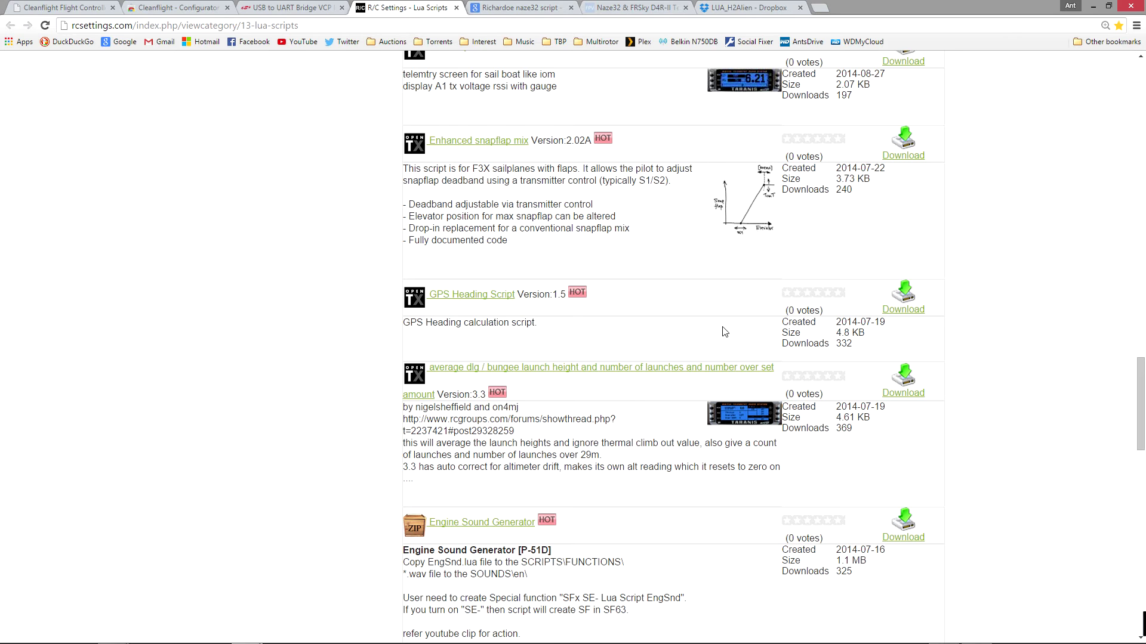
{"action": "scroll", "coordinate": [732, 394], "scroll_direction": "down", "scroll_amount": 7}
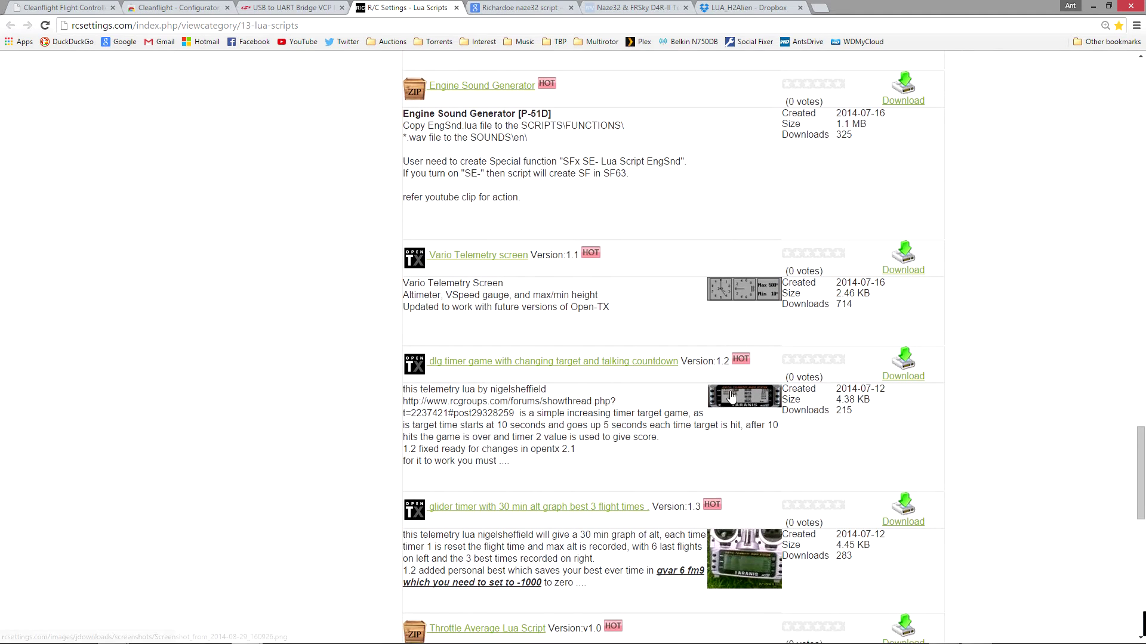
{"action": "left_click", "coordinate": [736, 291]}
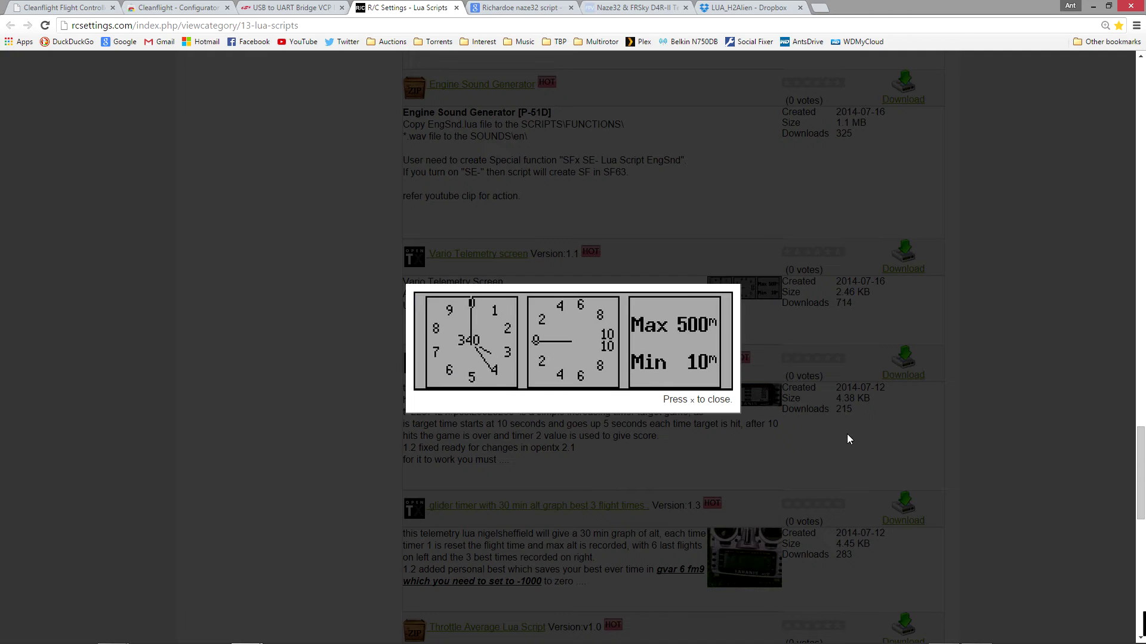
{"action": "left_click", "coordinate": [1036, 179]}
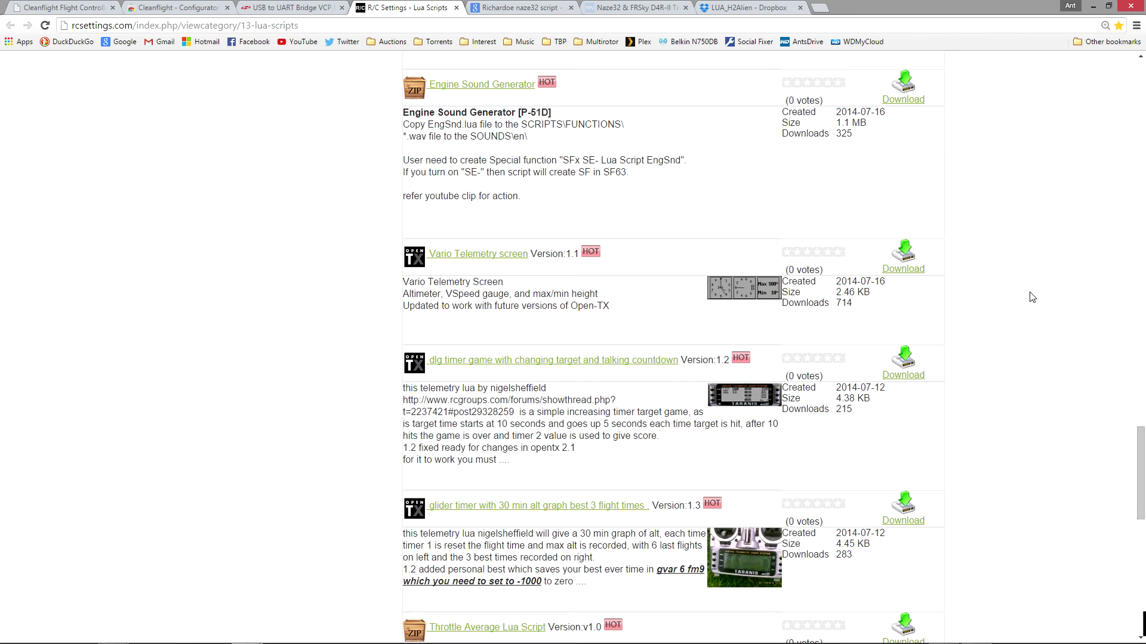
Step: Browse the Lua Scripts download list on R/C Settings from end to end for other available telemetry scripts
{"action": "scroll", "coordinate": [966, 344], "scroll_direction": "down", "scroll_amount": 6}
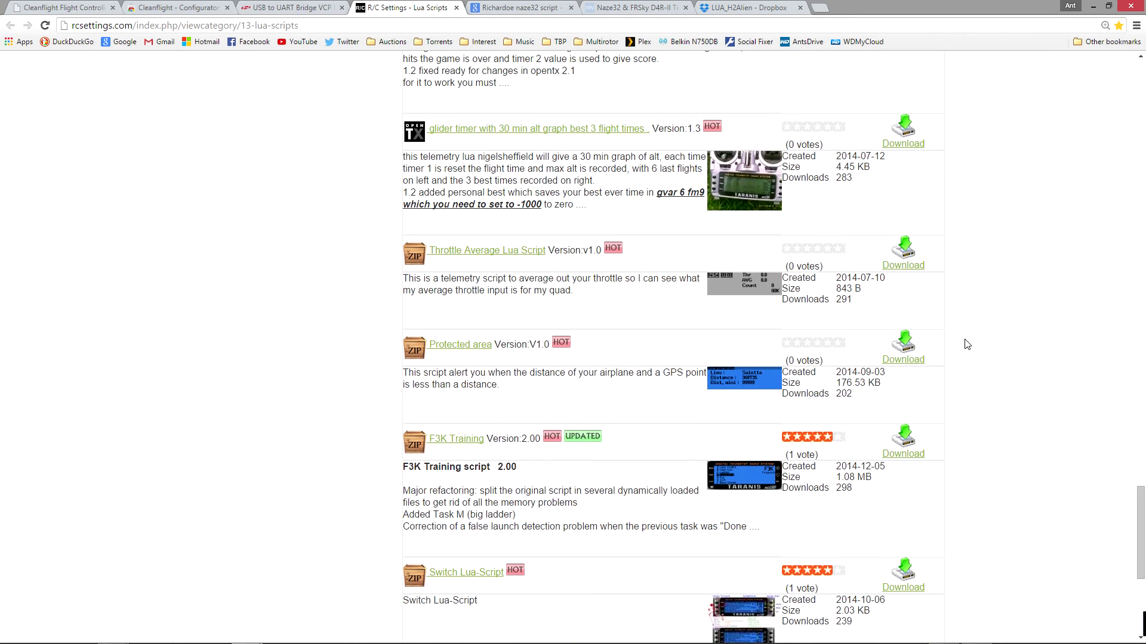
{"action": "scroll", "coordinate": [967, 344], "scroll_direction": "down", "scroll_amount": 6}
{"action": "scroll", "coordinate": [967, 344], "scroll_direction": "up", "scroll_amount": 15}
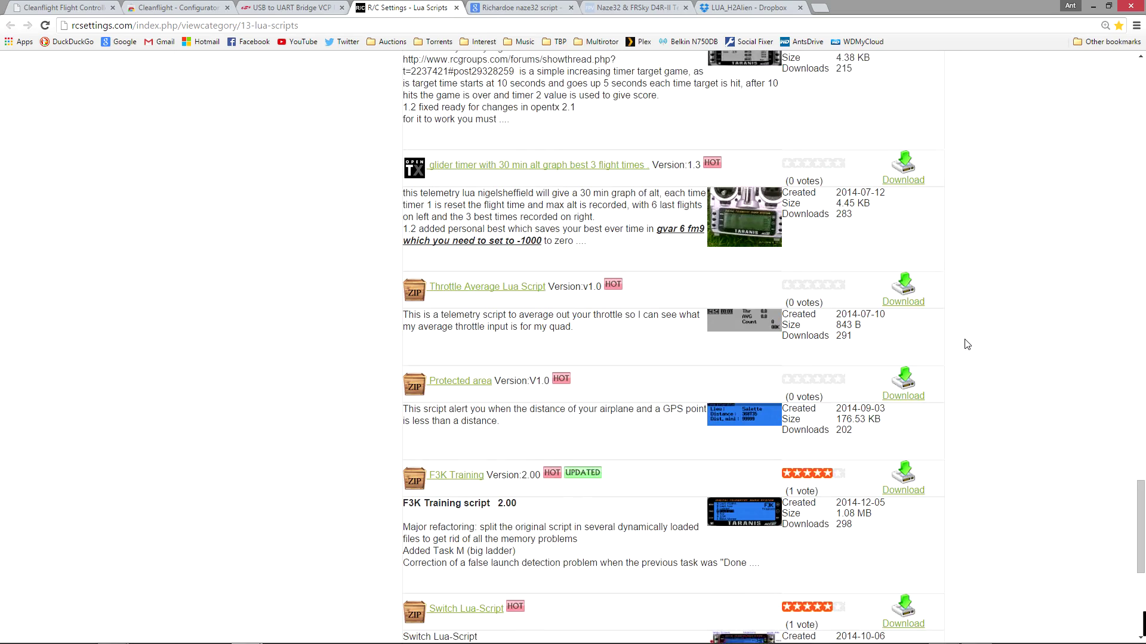
{"action": "scroll", "coordinate": [967, 345], "scroll_direction": "up", "scroll_amount": 20}
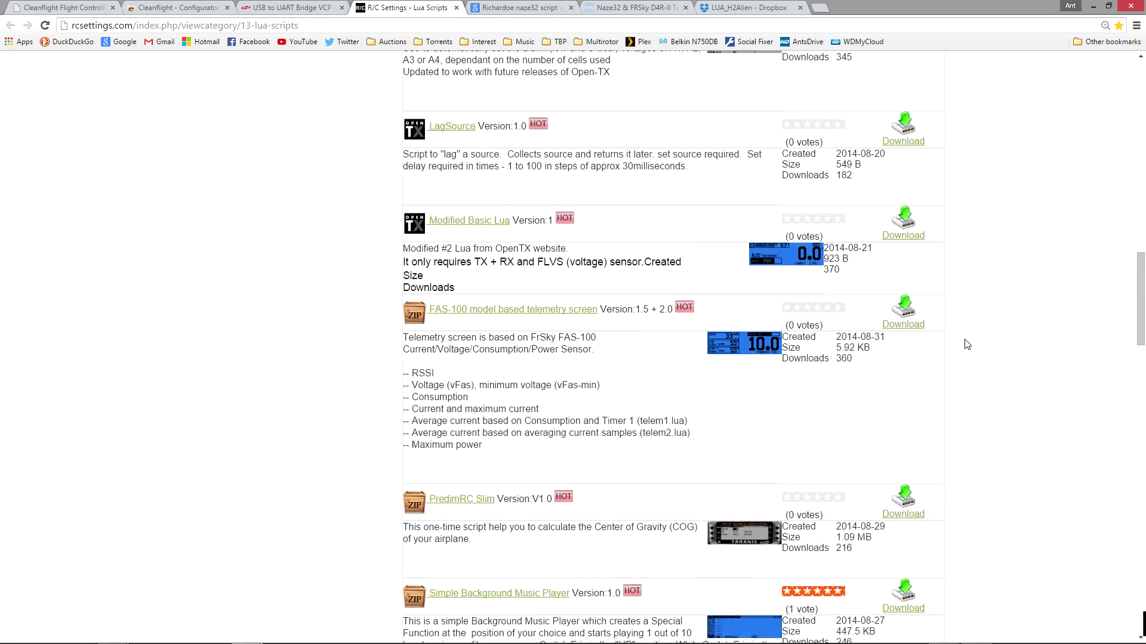
{"action": "scroll", "coordinate": [964, 345], "scroll_direction": "up", "scroll_amount": 12}
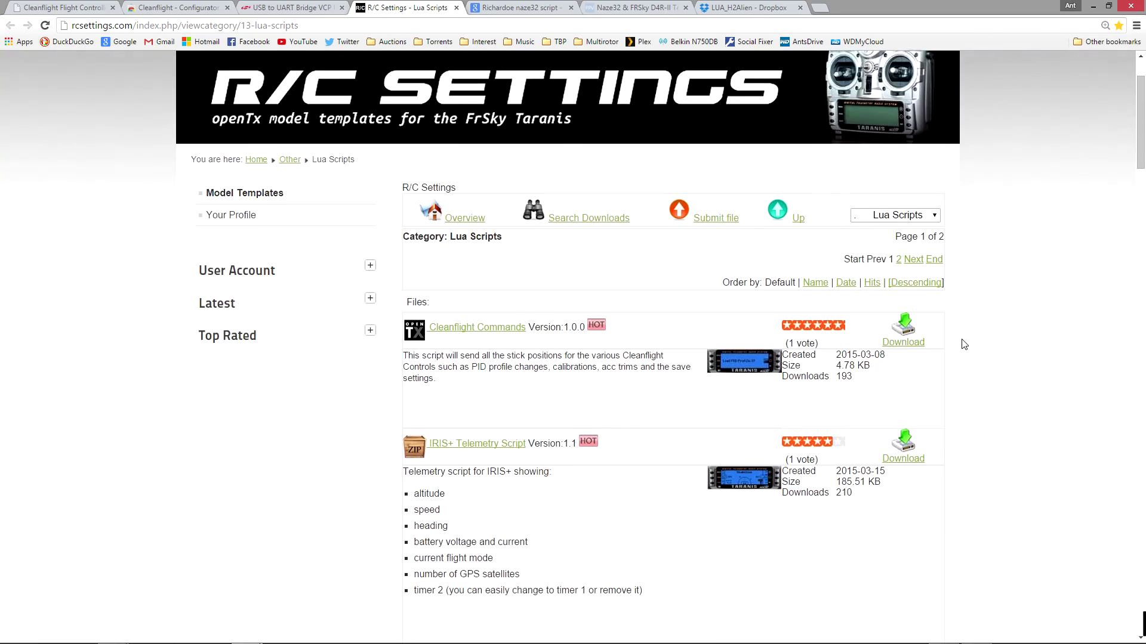
{"action": "scroll", "coordinate": [964, 344], "scroll_direction": "down", "scroll_amount": 12}
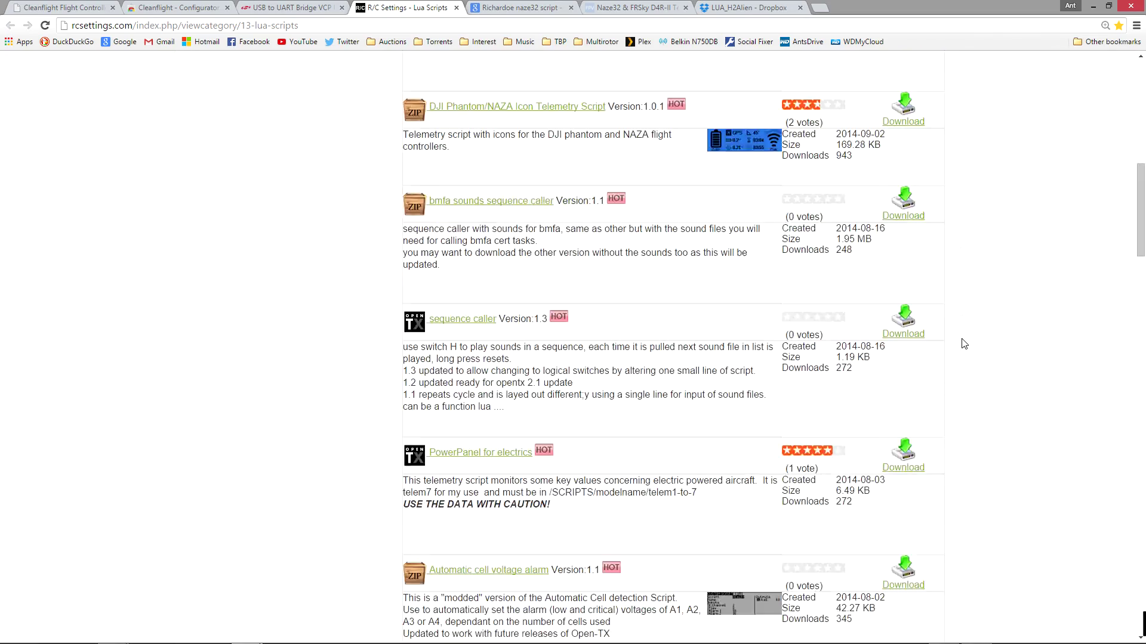
{"action": "scroll", "coordinate": [964, 344], "scroll_direction": "down", "scroll_amount": 15}
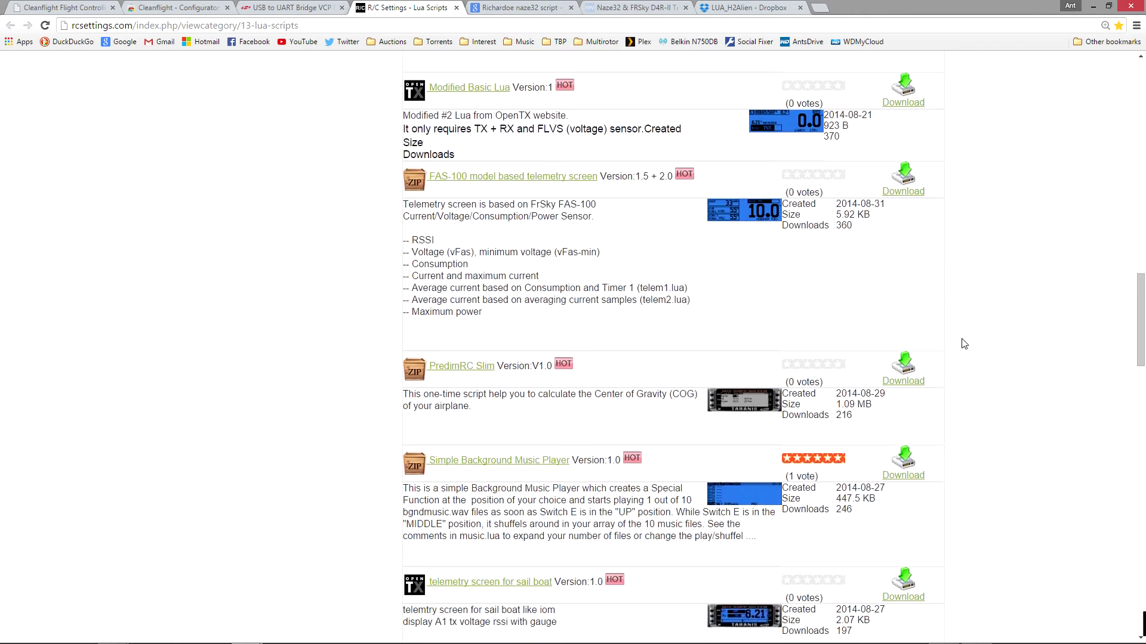
{"action": "scroll", "coordinate": [963, 344], "scroll_direction": "down", "scroll_amount": 20}
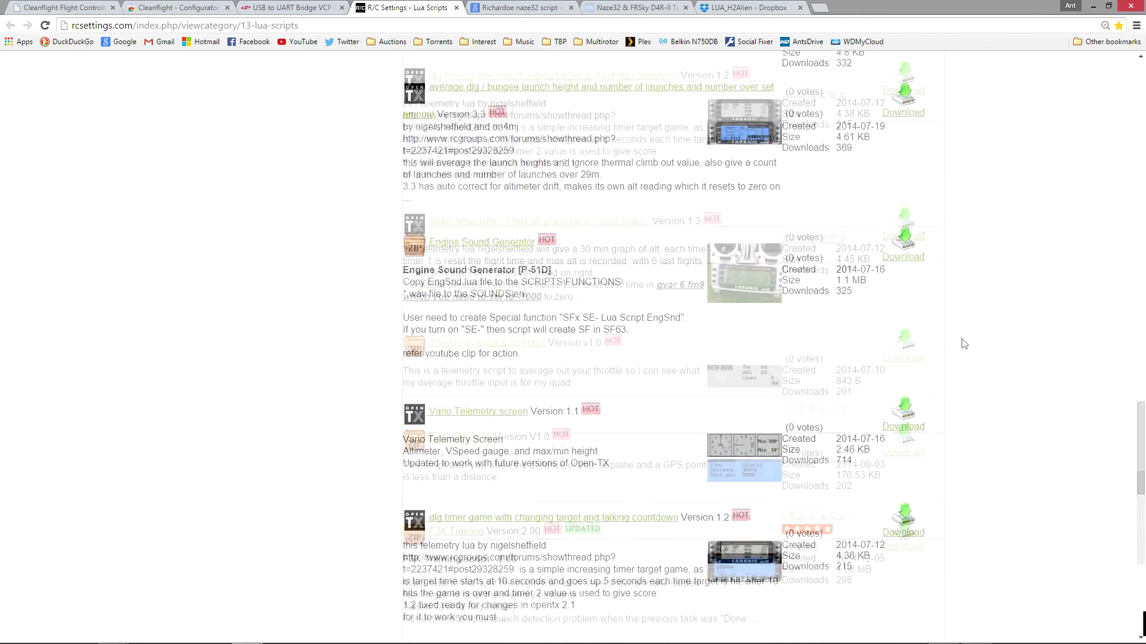
Step: Bring the LUA_H2Alien folder window forward in File Explorer and make a copy of telem1 in the same folder
{"action": "mouse_move", "coordinate": [698, 642]}
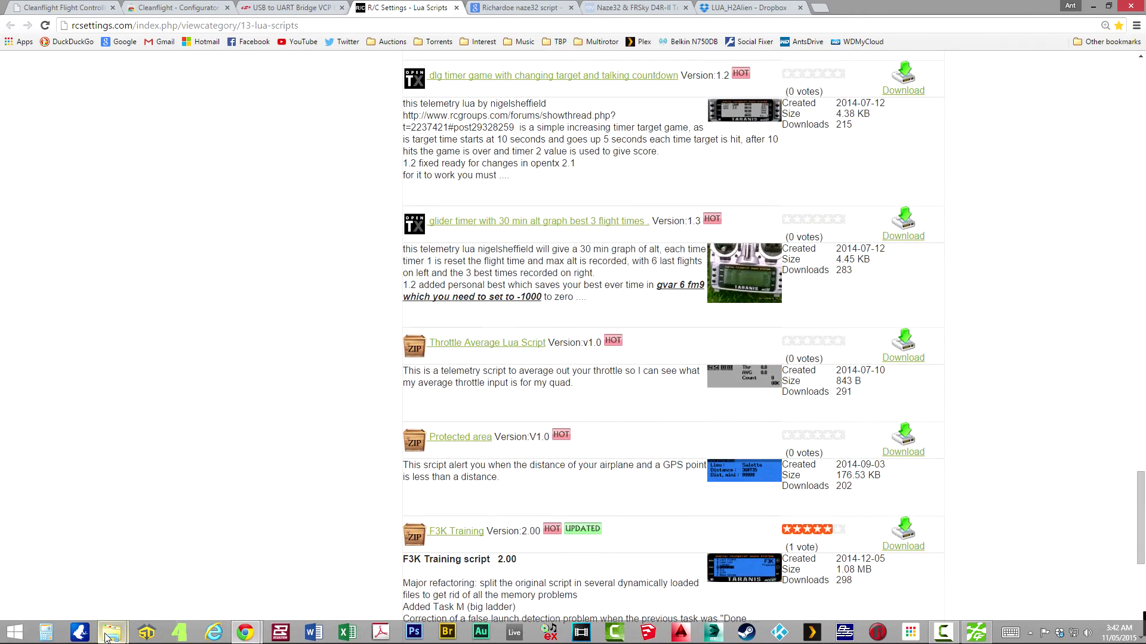
{"action": "mouse_move", "coordinate": [111, 633]}
{"action": "mouse_move", "coordinate": [172, 599]}
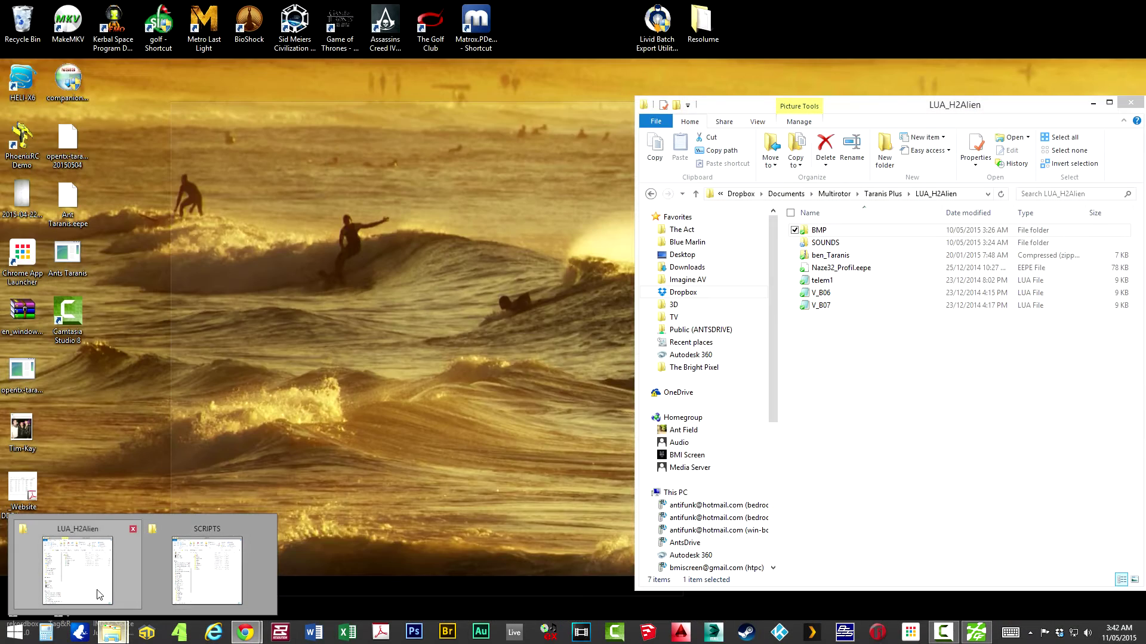
{"action": "left_click", "coordinate": [77, 570]}
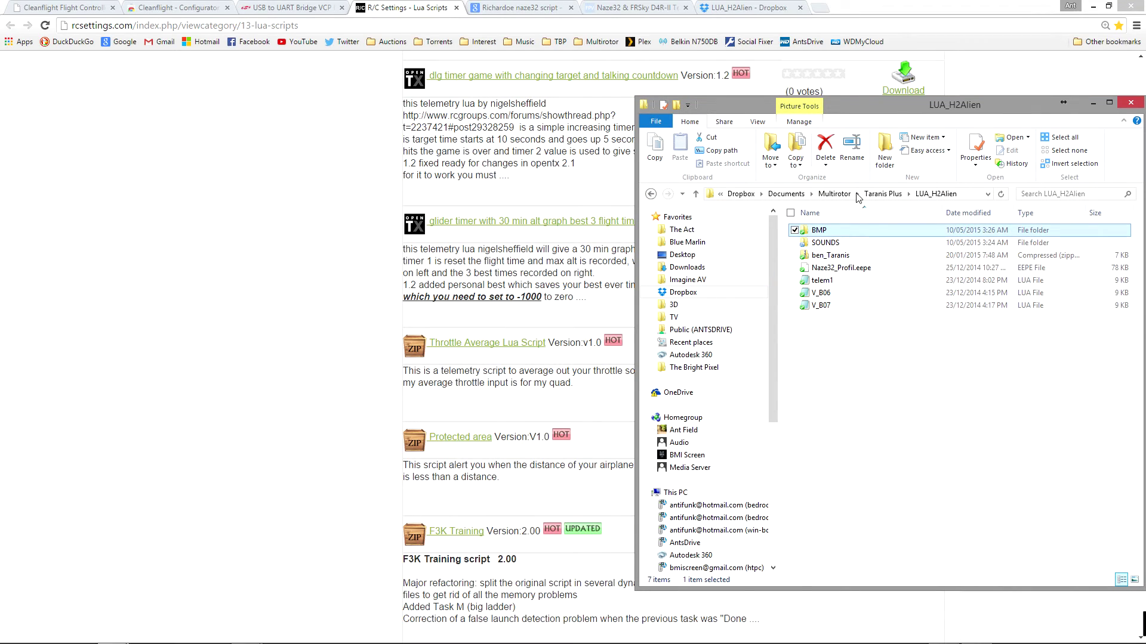
{"action": "left_click_drag", "start_coordinate": [831, 285], "coordinate": [863, 415]}
{"action": "left_click", "coordinate": [864, 416]}
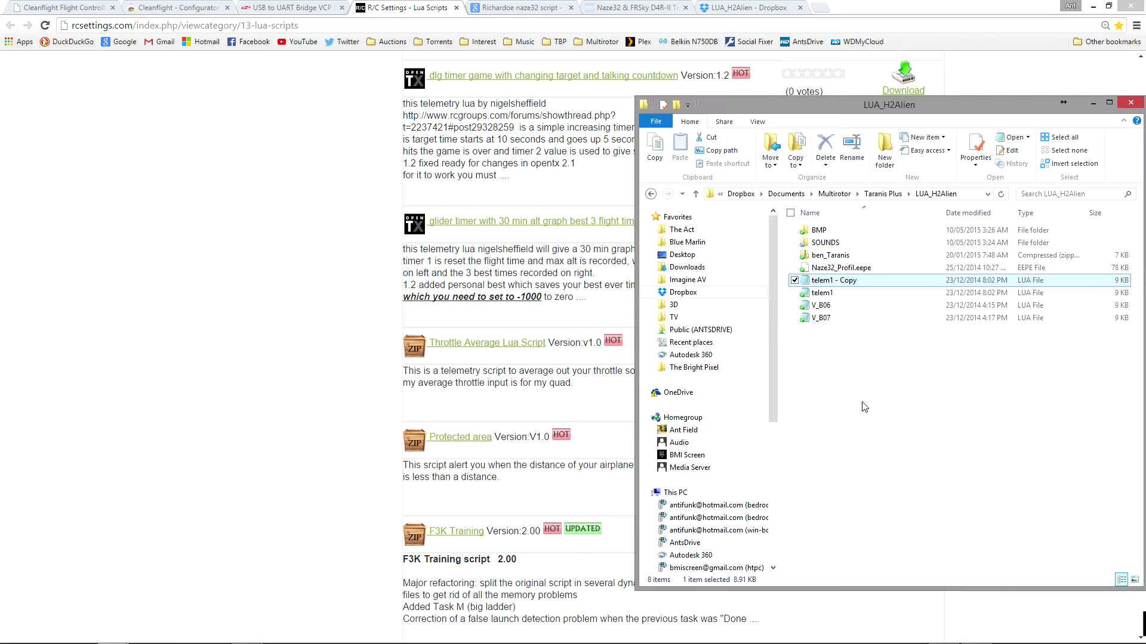
Step: Open telem1 - Copy in Notepad and examine the switch assignments of its Flightmode1 and Flightcontrol sections
{"action": "double_click", "coordinate": [833, 285]}
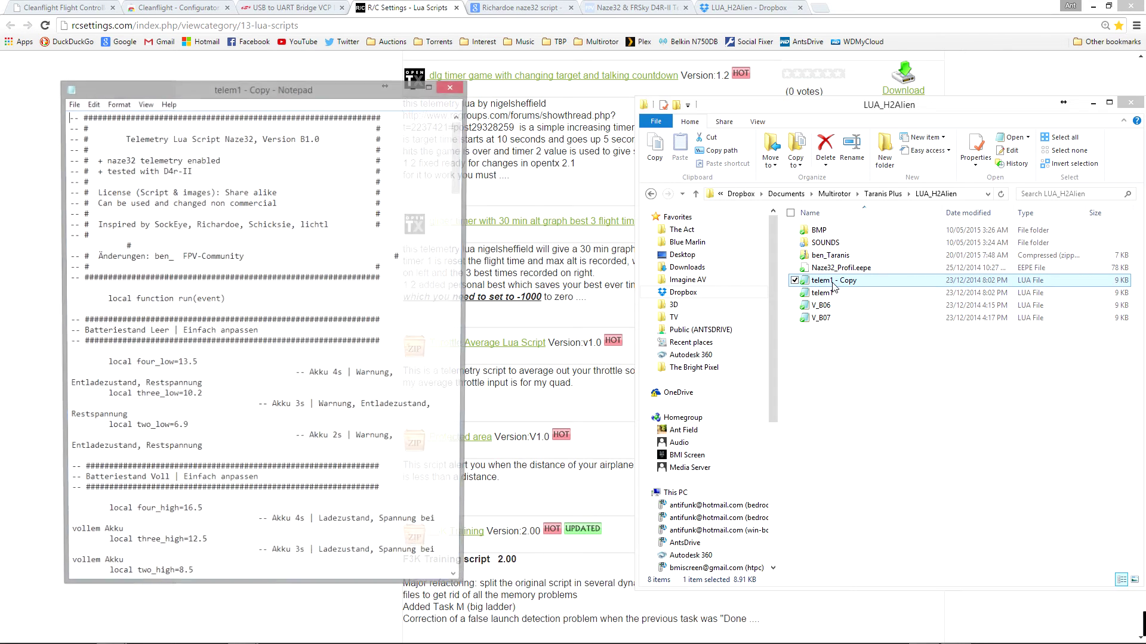
{"action": "left_click_drag", "start_coordinate": [317, 91], "coordinate": [591, 5]}
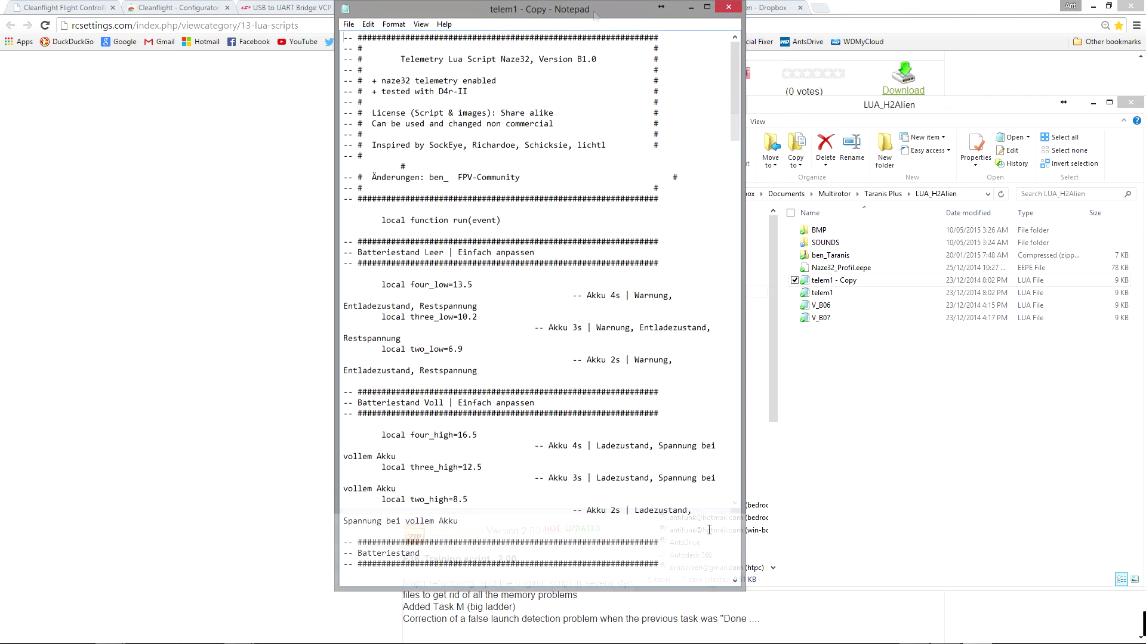
{"action": "left_click_drag", "start_coordinate": [734, 113], "coordinate": [734, 148]}
{"action": "left_click_drag", "start_coordinate": [734, 158], "coordinate": [730, 249]}
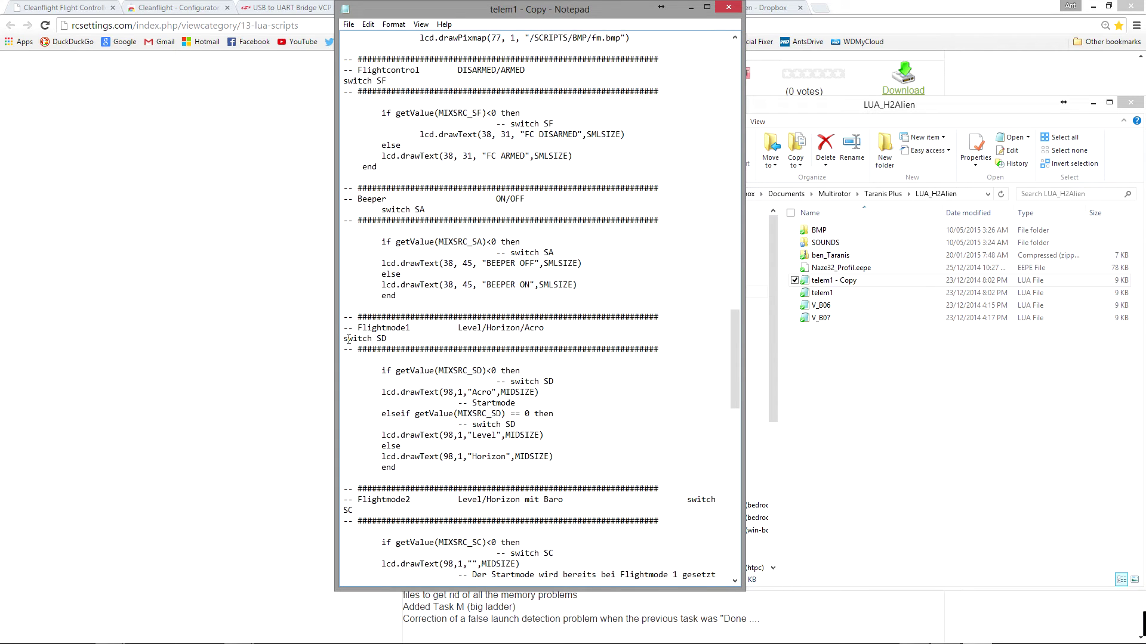
{"action": "left_click_drag", "start_coordinate": [344, 339], "coordinate": [387, 339]}
{"action": "left_click_drag", "start_coordinate": [343, 80], "coordinate": [387, 82]}
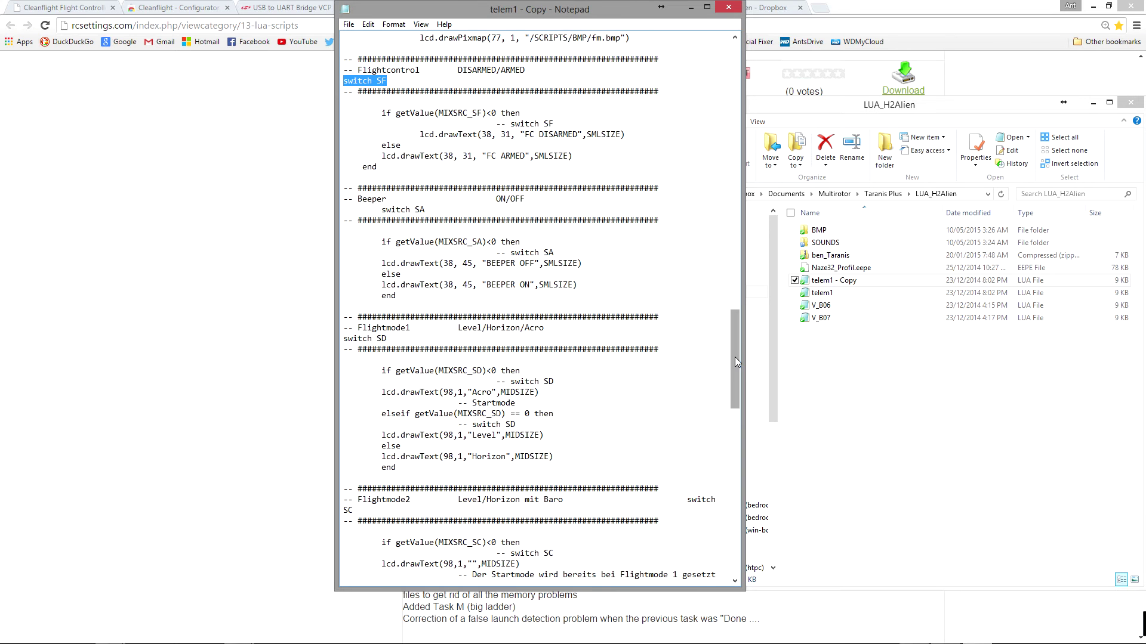
Step: Examine the Flightcontrol DISARMED/ARMED code, highlighting the "-- switch SF" comment after its getValue condition
{"action": "left_click_drag", "start_coordinate": [735, 355], "coordinate": [735, 314]}
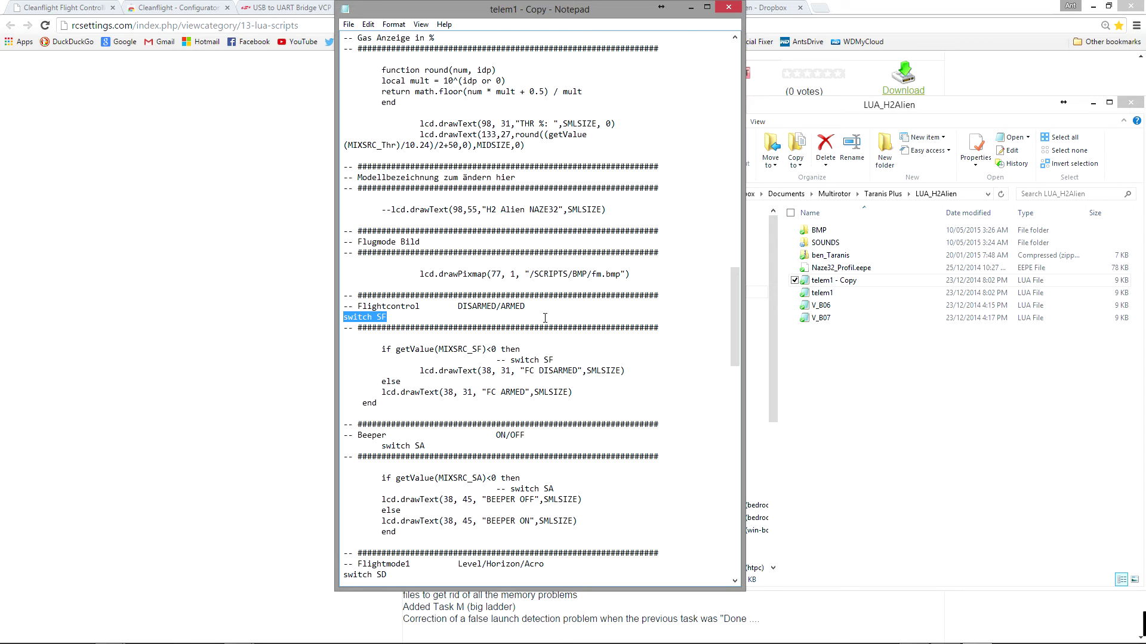
{"action": "double_click", "coordinate": [547, 361]}
{"action": "left_click_drag", "start_coordinate": [496, 360], "coordinate": [553, 361]}
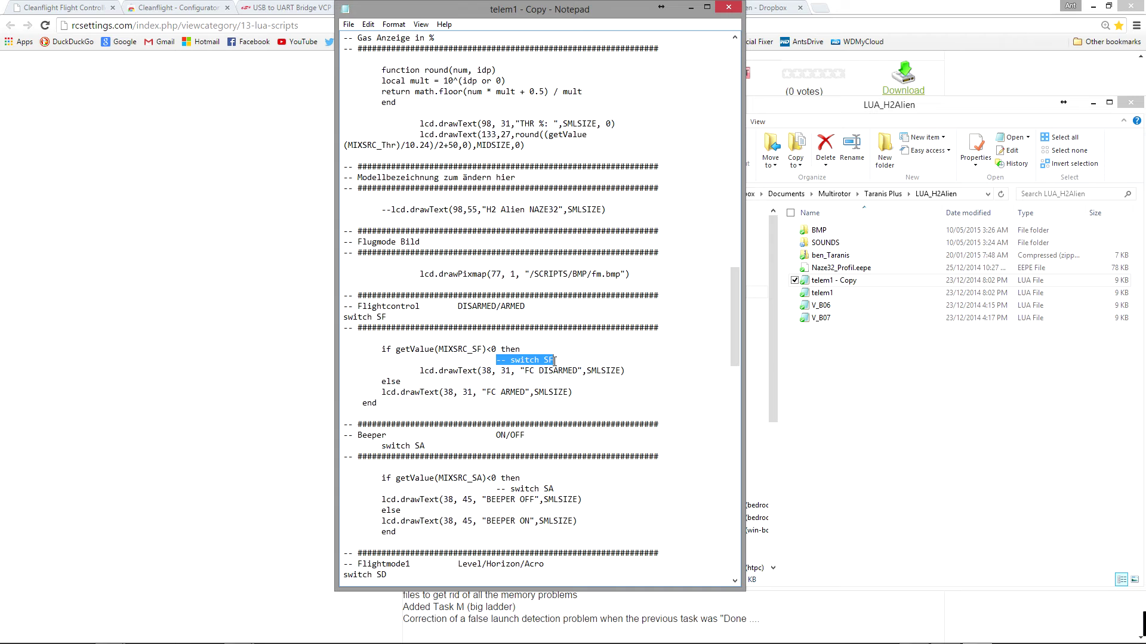
{"action": "left_click", "coordinate": [456, 377]}
Step: Review the script's beeper, flight mode, xyz and RSSI sections, return to its beginning, and close the script and the LUA_H2Alien window
{"action": "scroll", "coordinate": [456, 383], "scroll_direction": "down", "scroll_amount": 6}
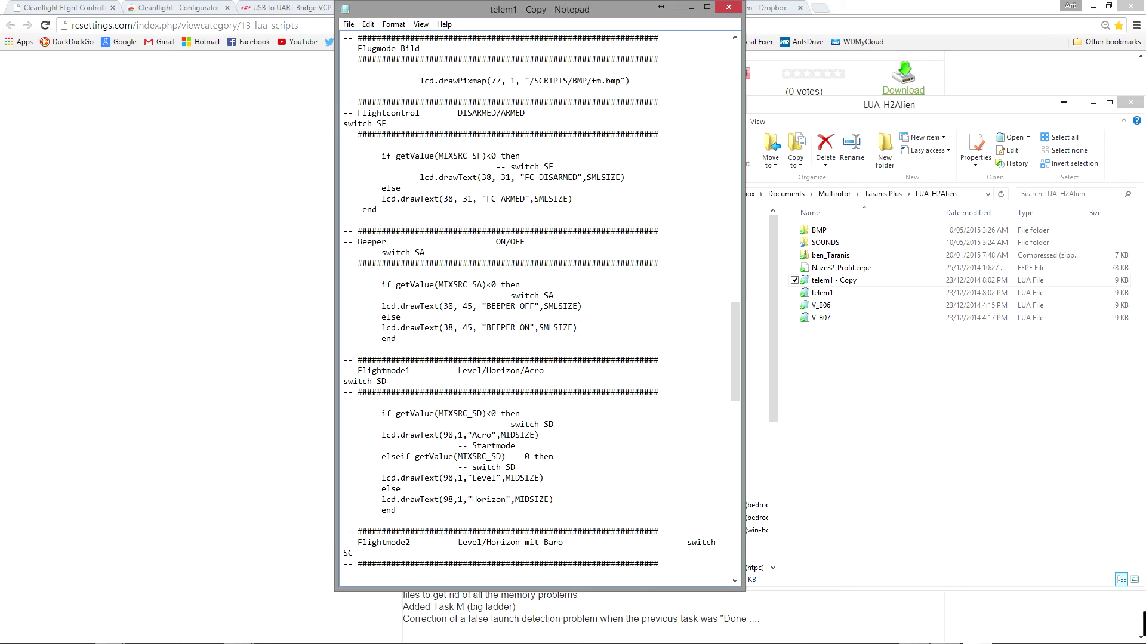
{"action": "scroll", "coordinate": [562, 452], "scroll_direction": "down", "scroll_amount": 6}
{"action": "scroll", "coordinate": [562, 453], "scroll_direction": "down", "scroll_amount": 5}
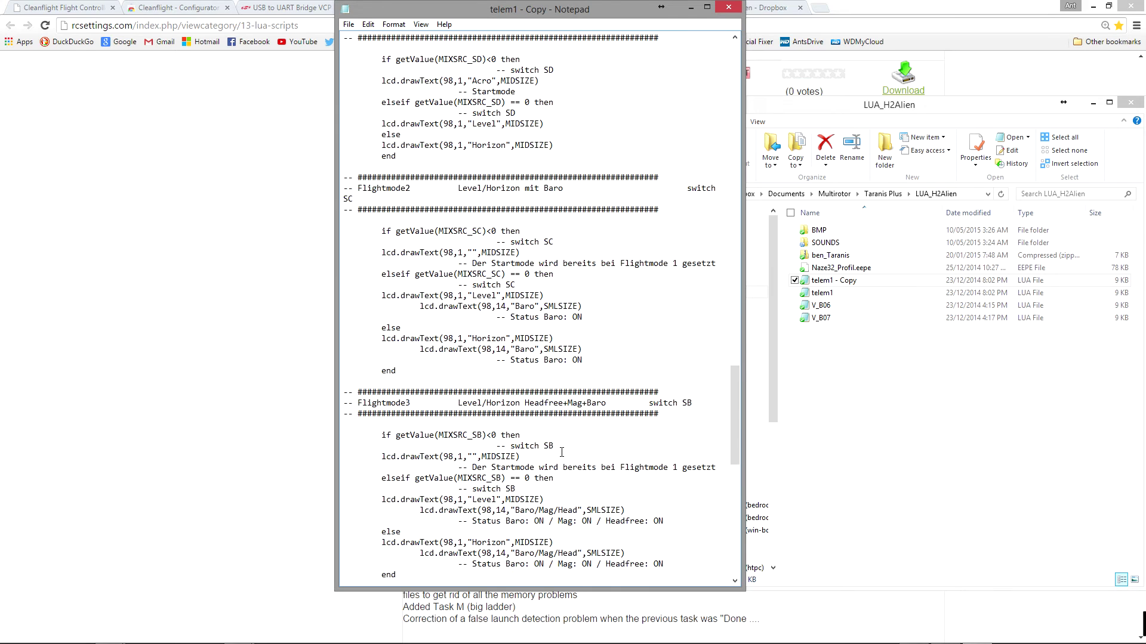
{"action": "scroll", "coordinate": [562, 453], "scroll_direction": "down", "scroll_amount": 7}
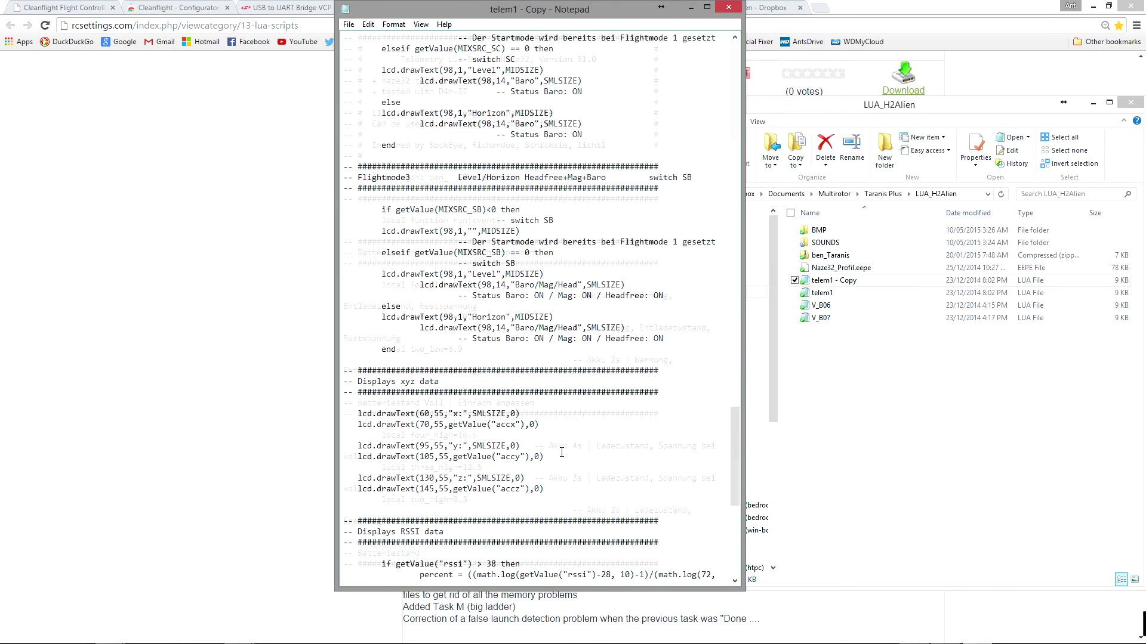
{"action": "key", "text": "ctrl+Home"}
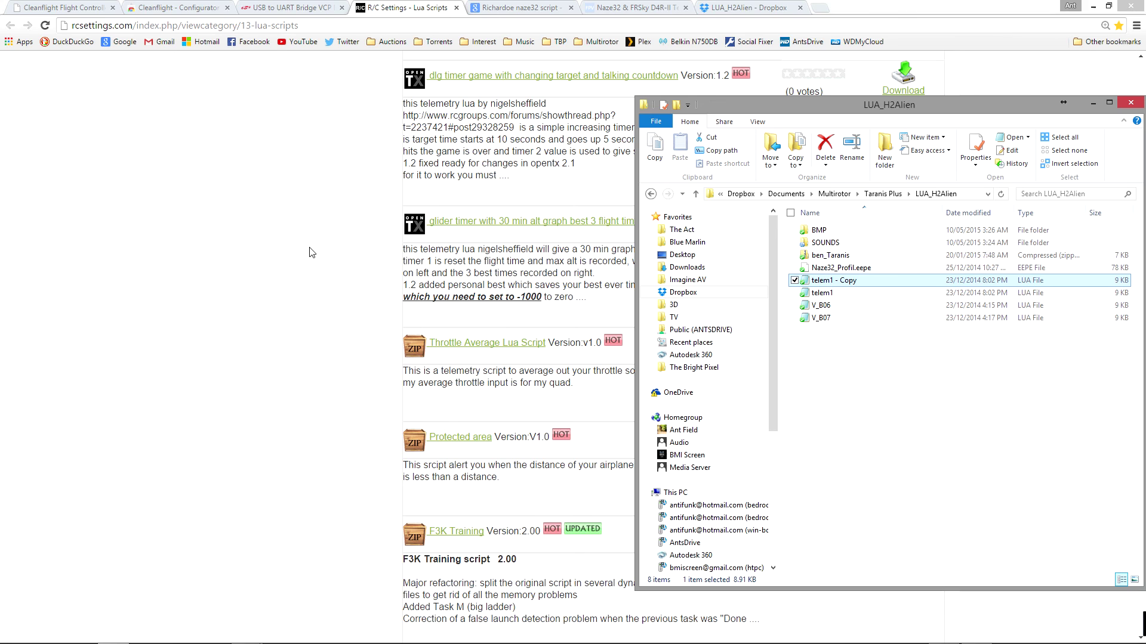
{"action": "left_click", "coordinate": [1130, 102]}
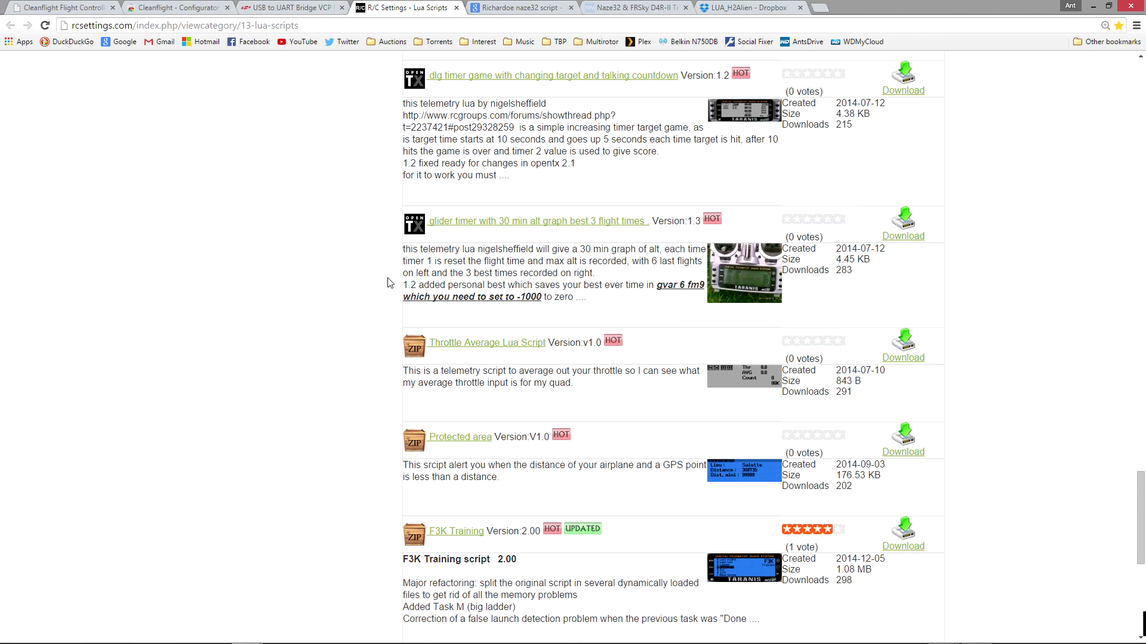